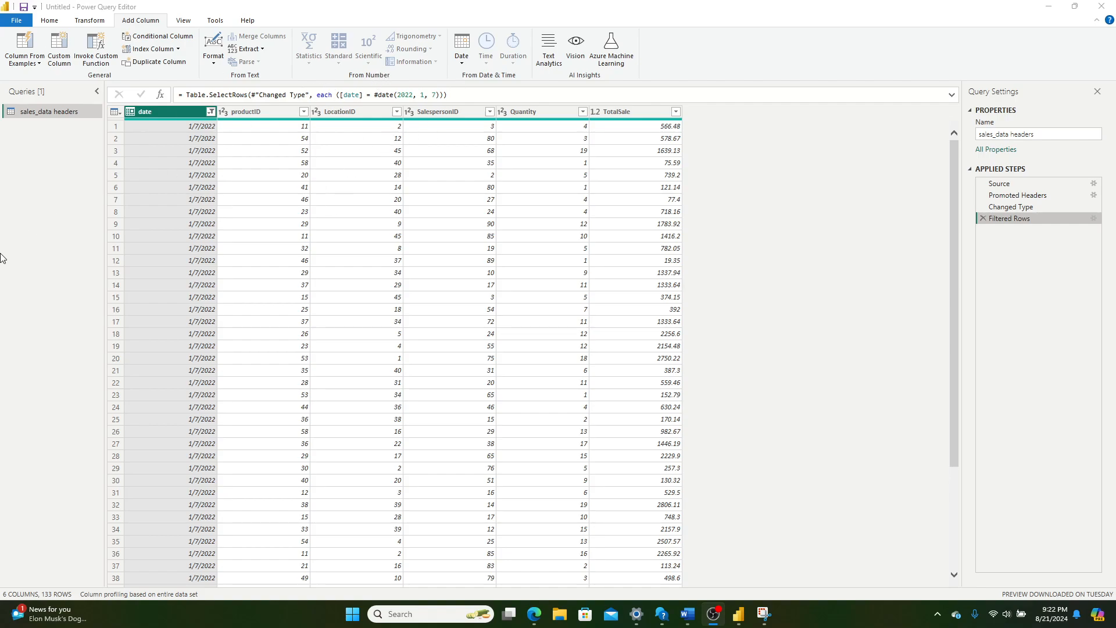
Step: Start a new conditional column in the sales_data headers query and name it "sales goal"
left_click(50, 24)
left_click(50, 23)
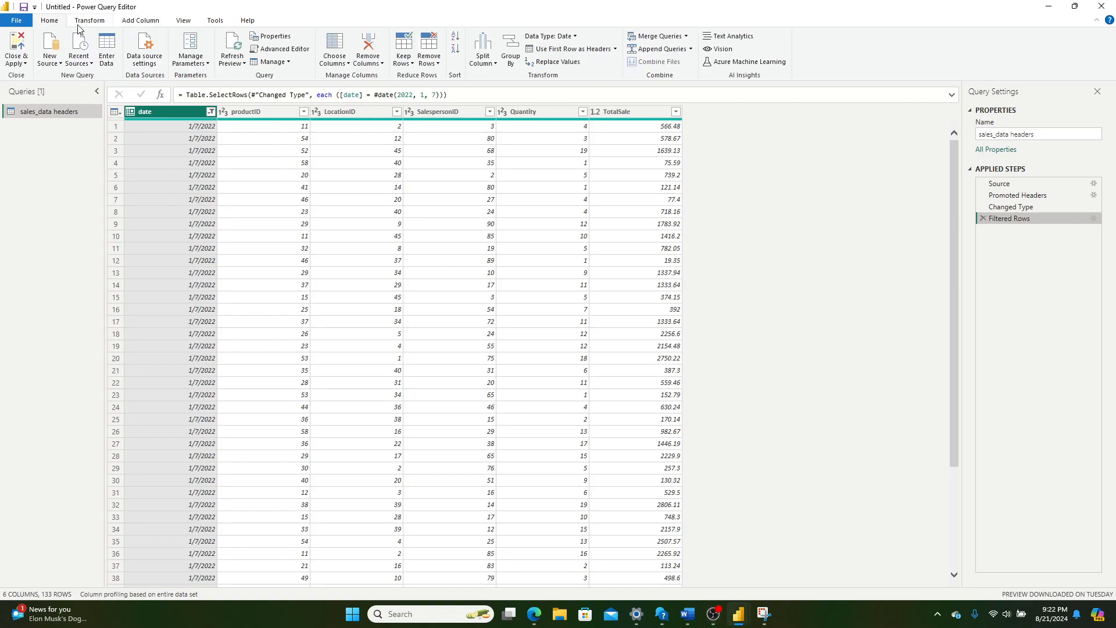
left_click(150, 23)
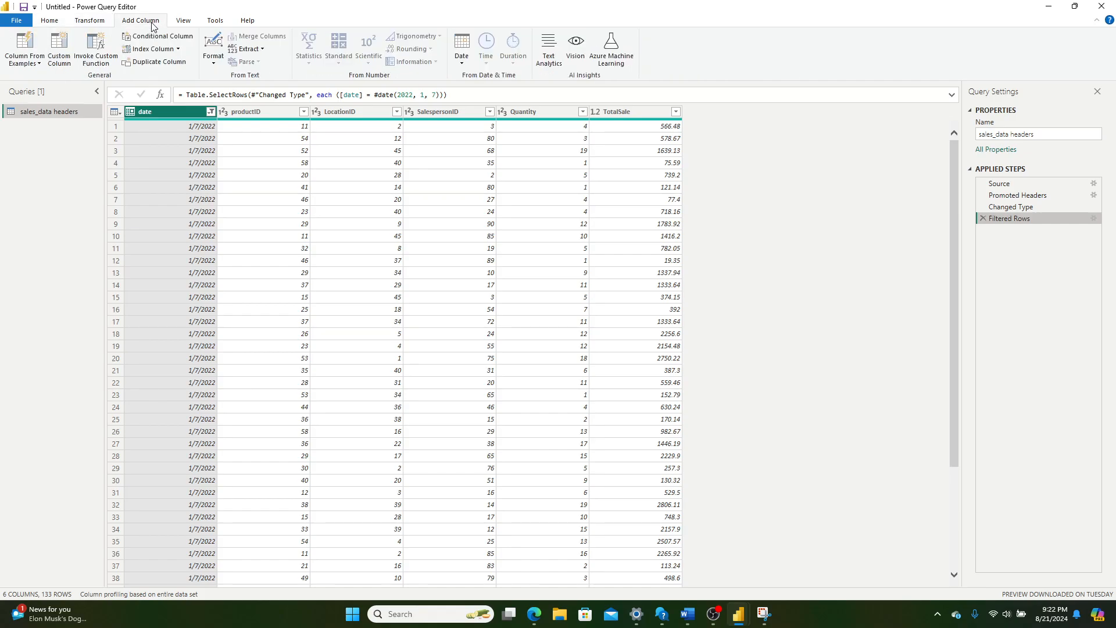
left_click(158, 39)
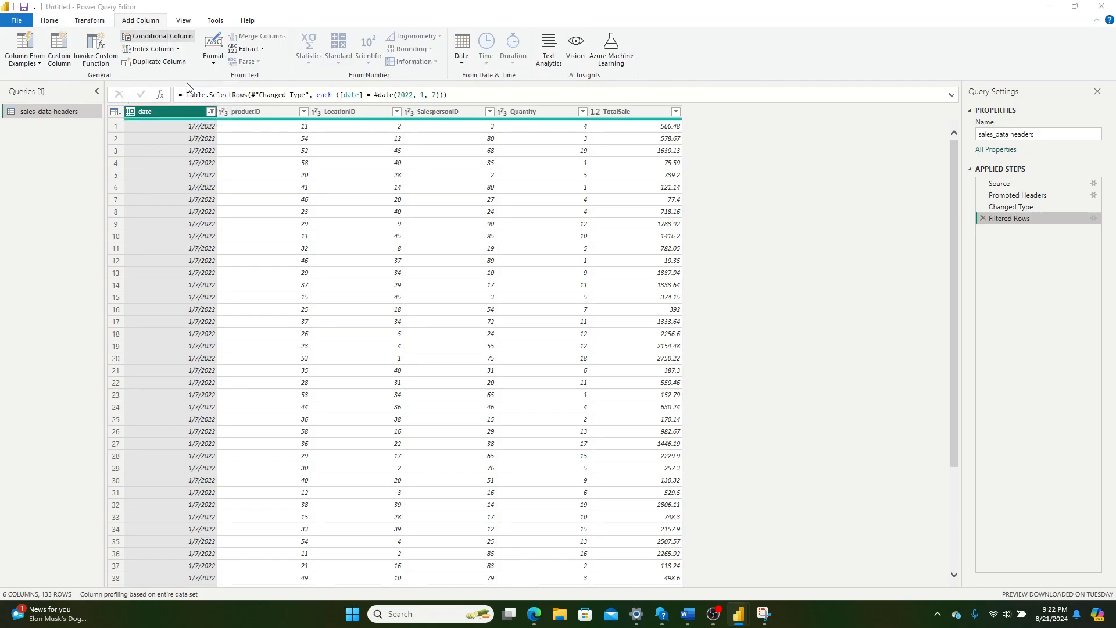
left_click_drag(338, 254, 298, 253)
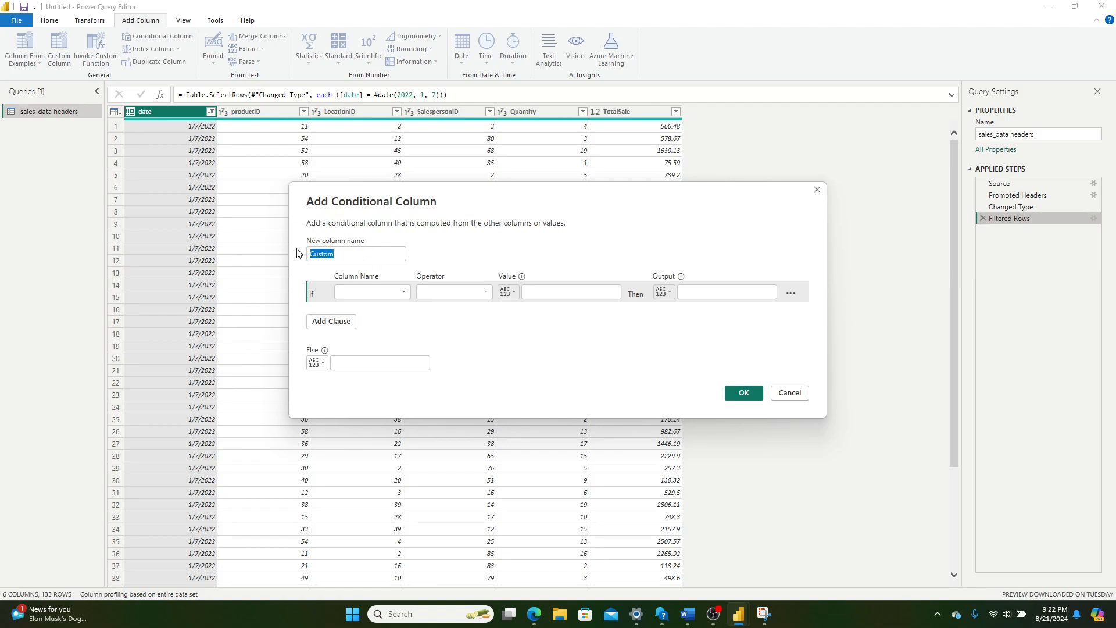
key("BackSpace")
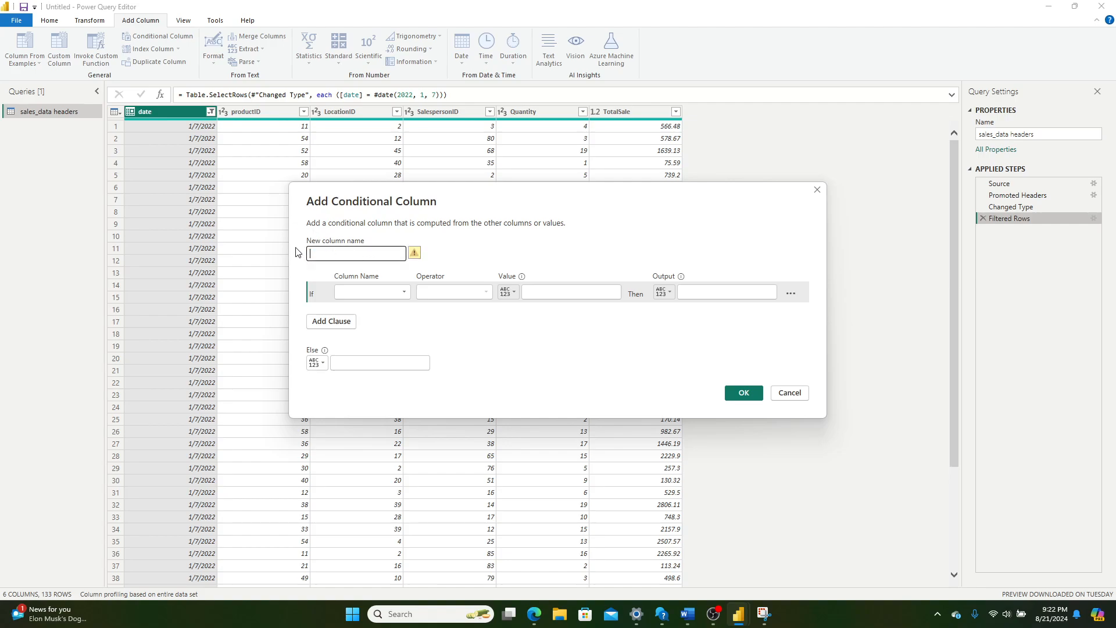
type("sales goal")
Step: Set the column's If condition to TotalSale is greater than 1000, using an entered value
left_click(401, 291)
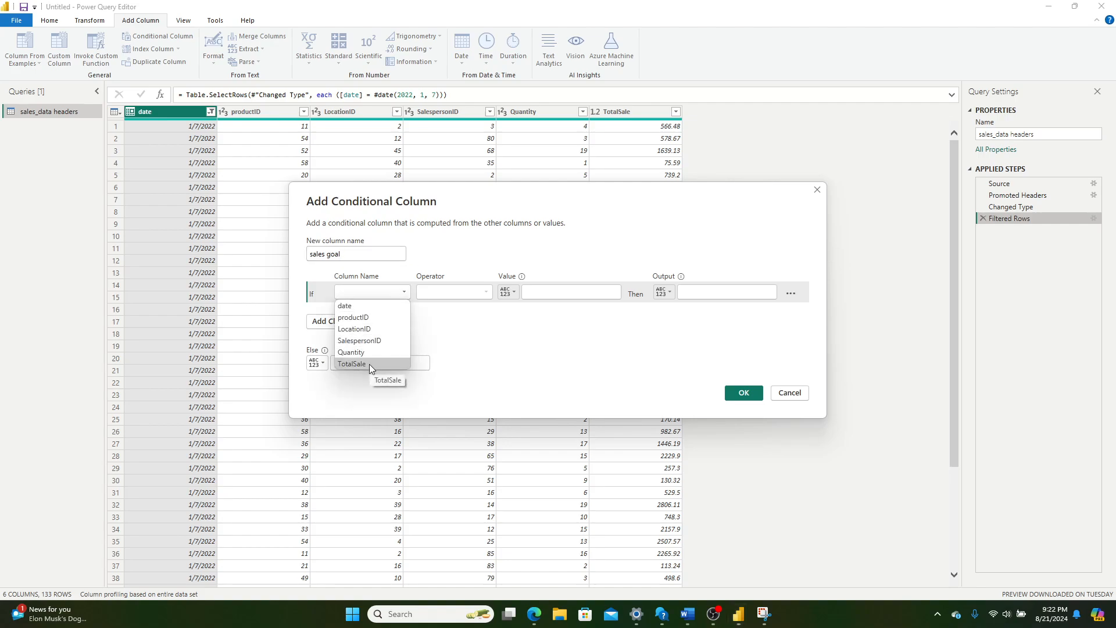
left_click(370, 363)
left_click(475, 291)
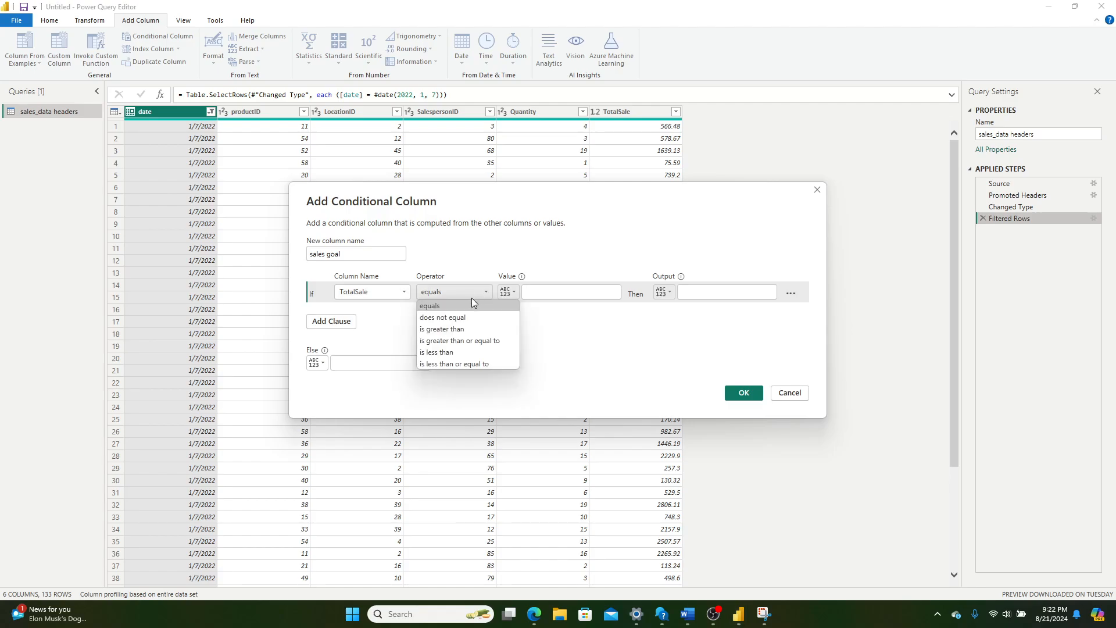
left_click(458, 329)
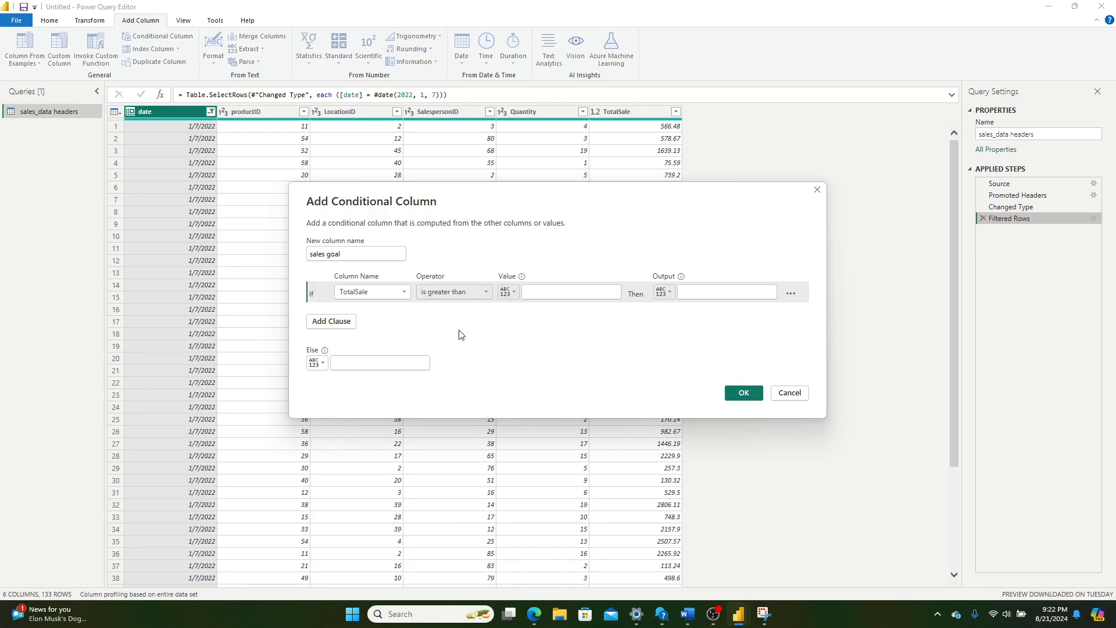
left_click(505, 293)
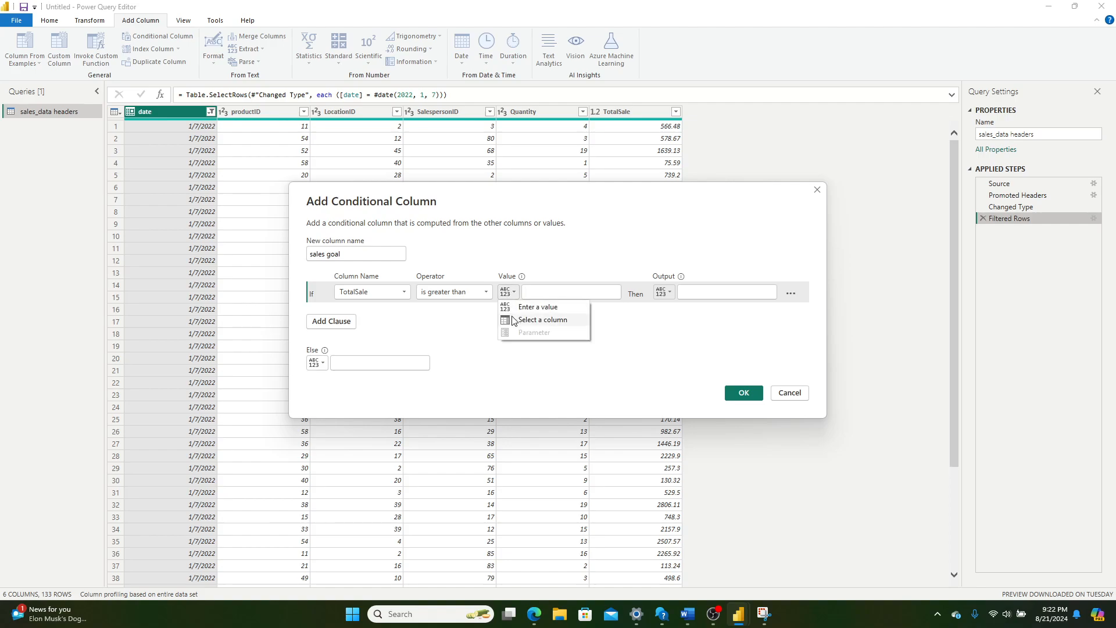
left_click(546, 289)
type("1000")
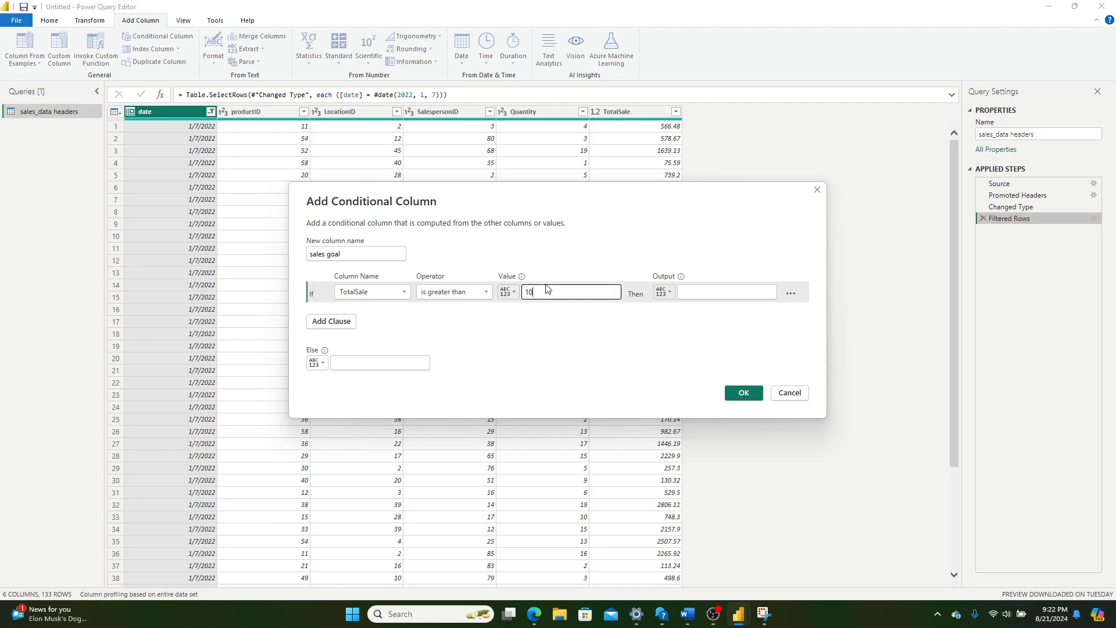
left_click(506, 291)
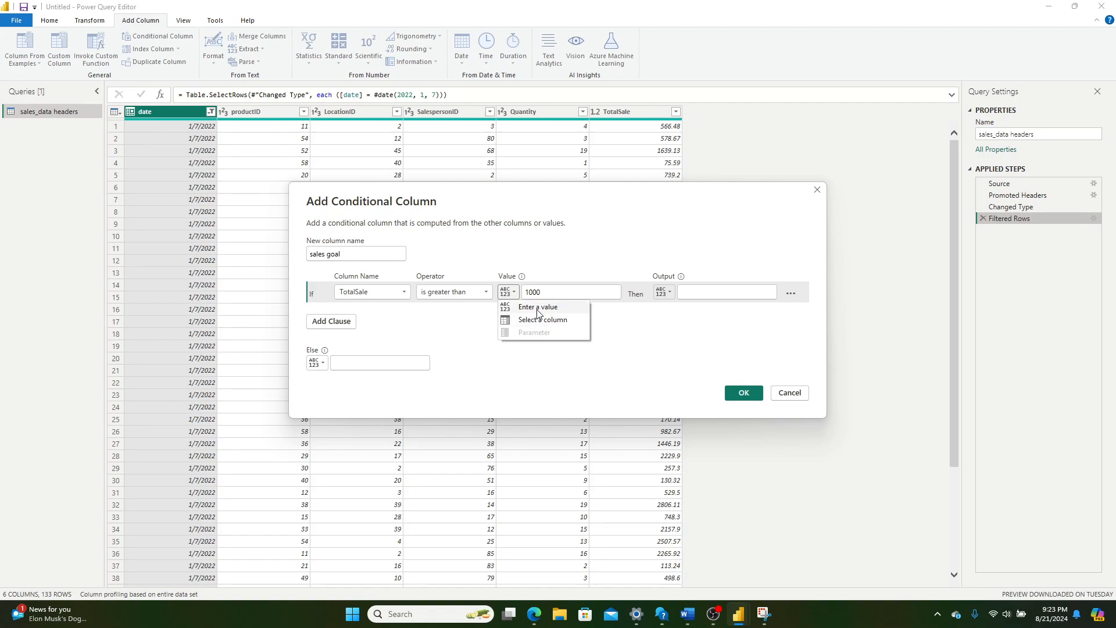
left_click(616, 239)
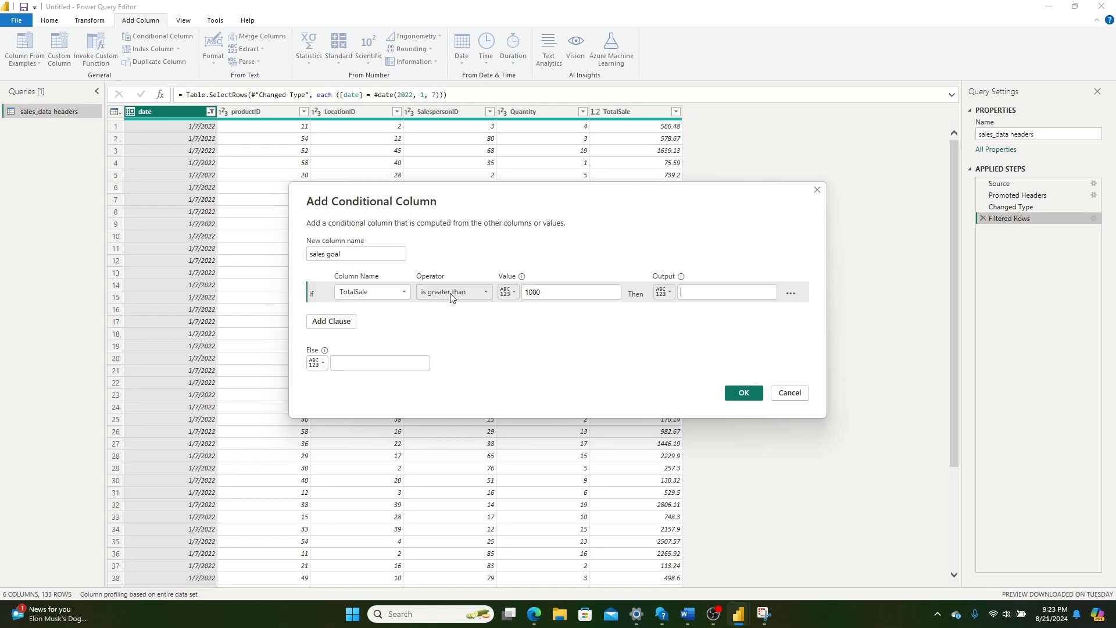
Step: Set the clause output to "goal achived" and the Else result to "goal missed", and create the conditional column
key("Tab")
type("s")
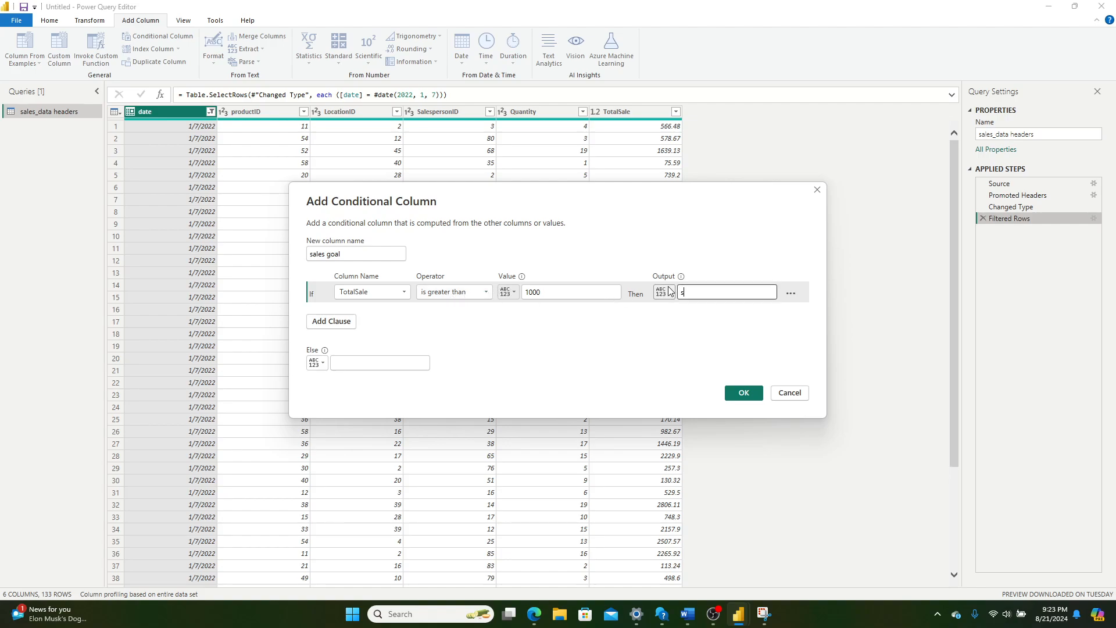
type("goal achived")
left_click(382, 359)
type("goa")
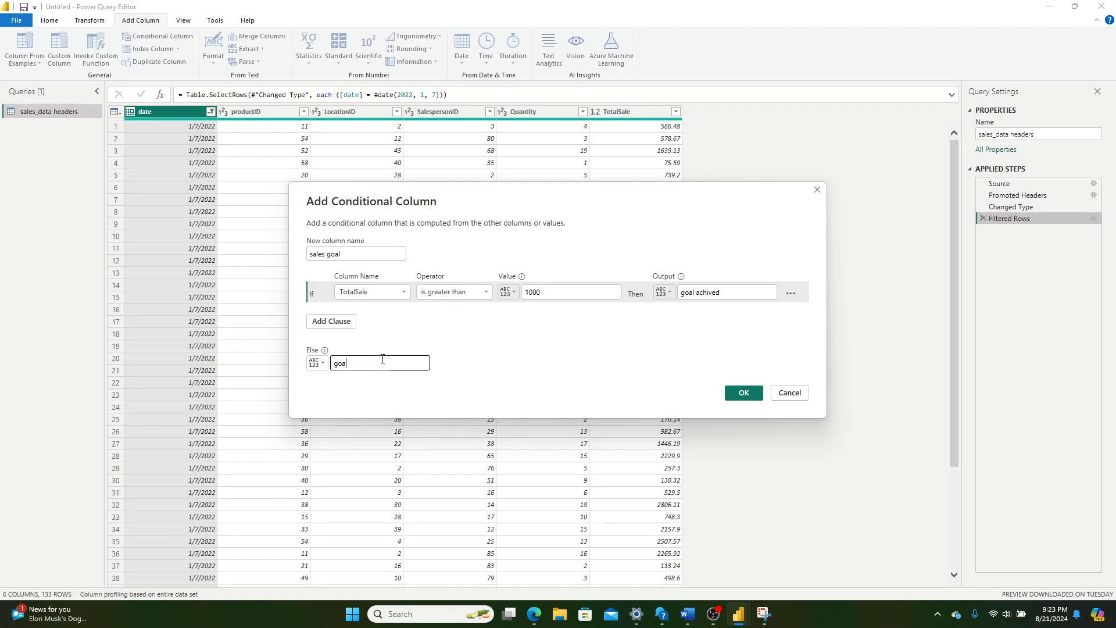
type("l missed")
left_click(744, 393)
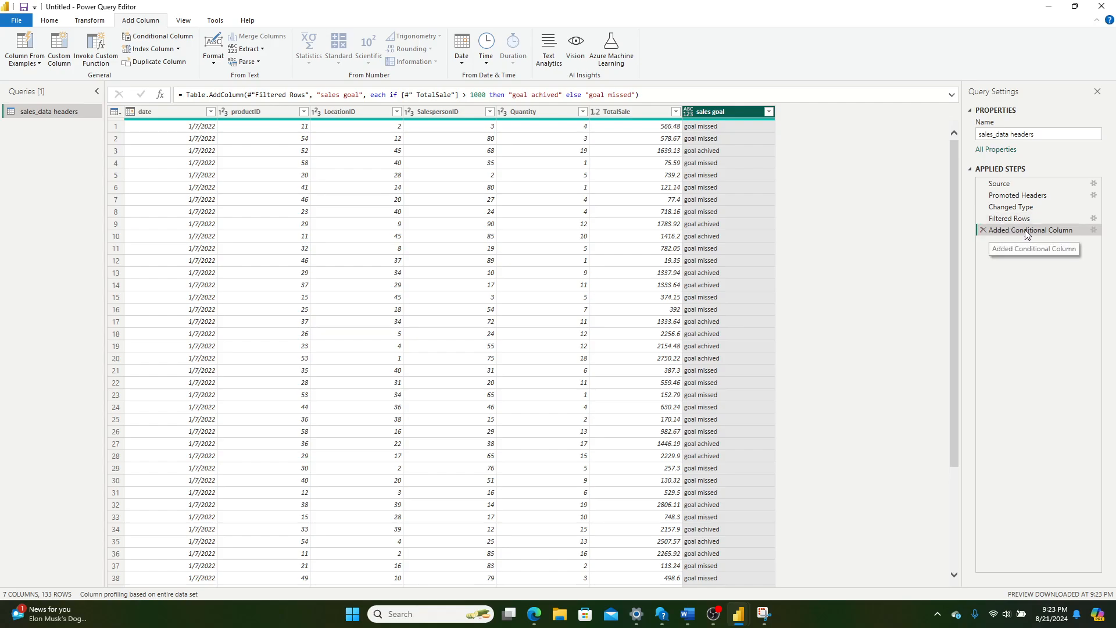
Step: Rename the applied step that adds the conditional column as "sales goal logic"
double_click(1045, 230)
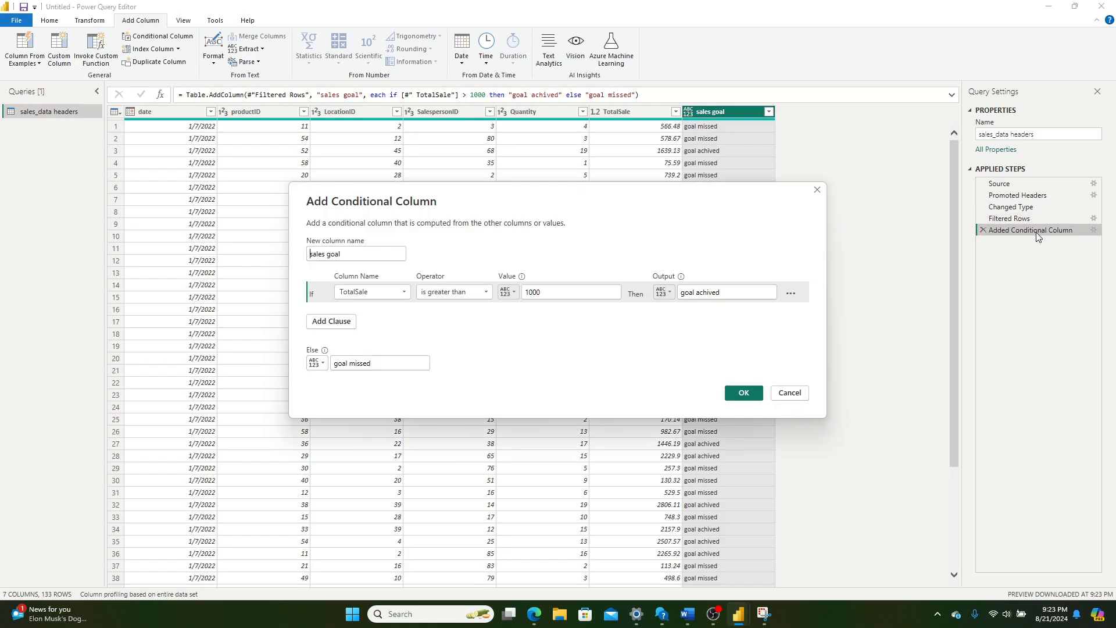
left_click(788, 394)
right_click(1019, 230)
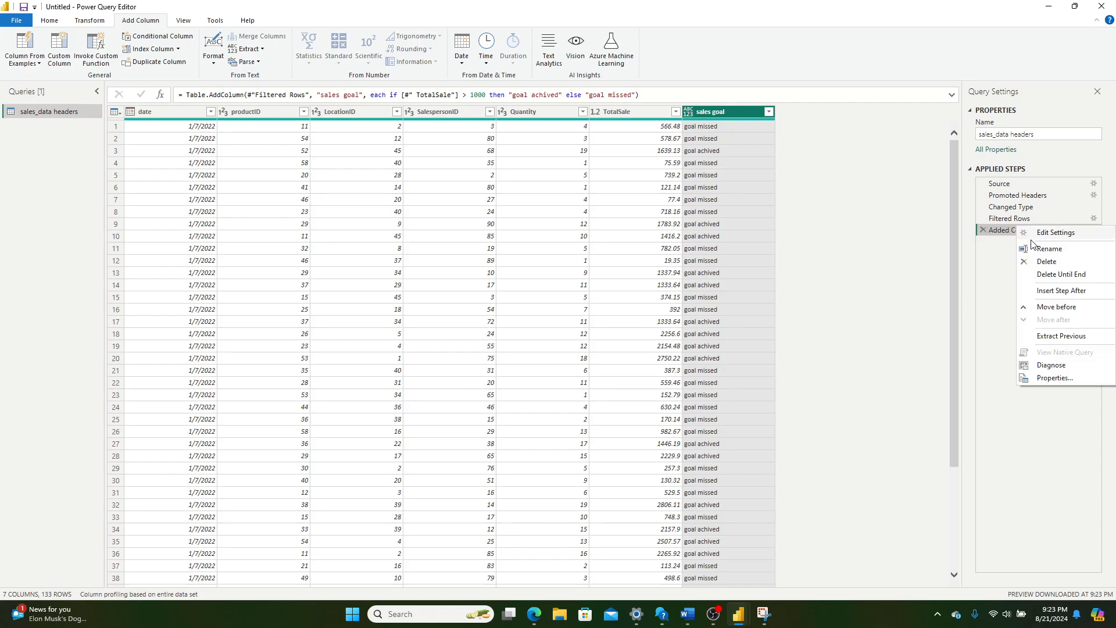
left_click(1050, 250)
key("BackSpace")
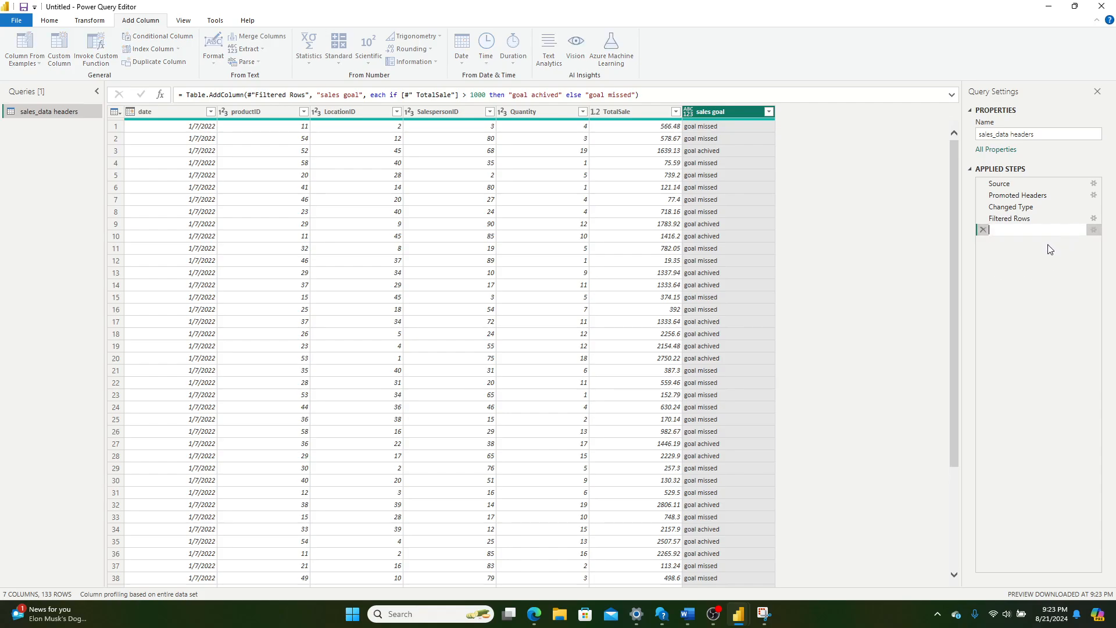
type("sales goal logic")
key("Return")
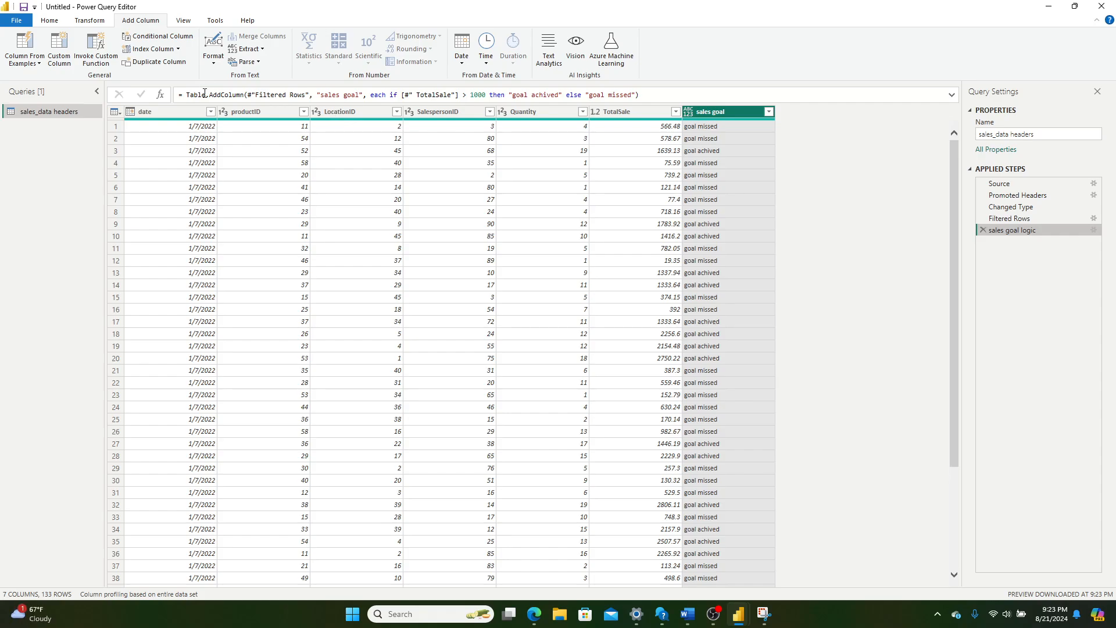
Step: Examine the sales goal logic step's formula, covering the Table.AddColumn function, the new column name and the if-then condition
mouse_move(187, 94)
left_mouse_down()
mouse_move(633, 95)
mouse_move(293, 75)
mouse_move(182, 86)
mouse_move(187, 95)
left_mouse_up()
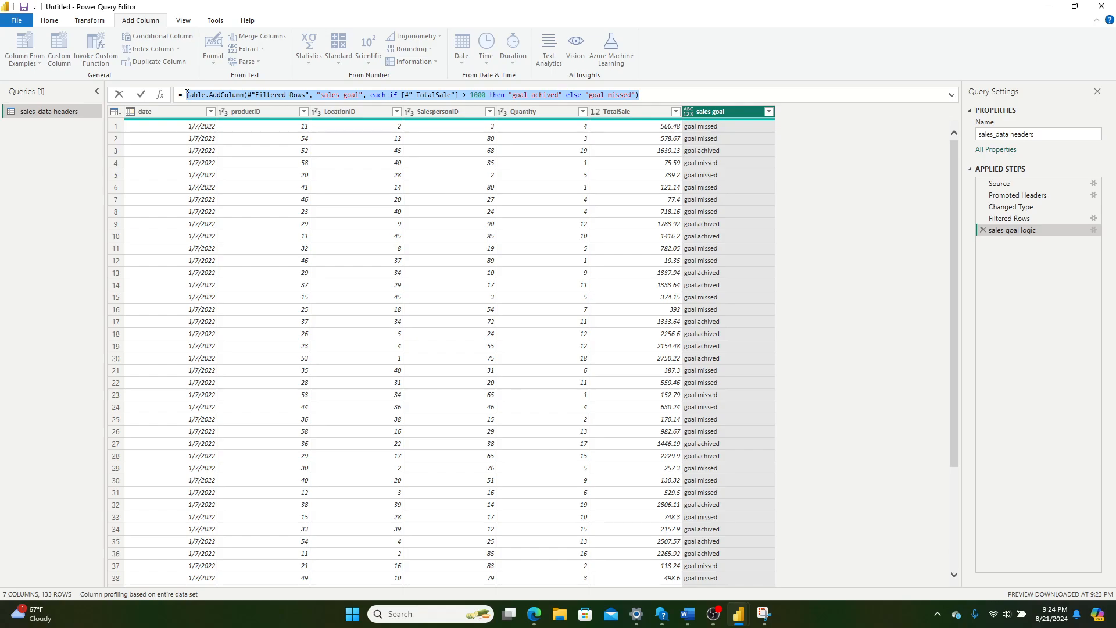
left_click(191, 94)
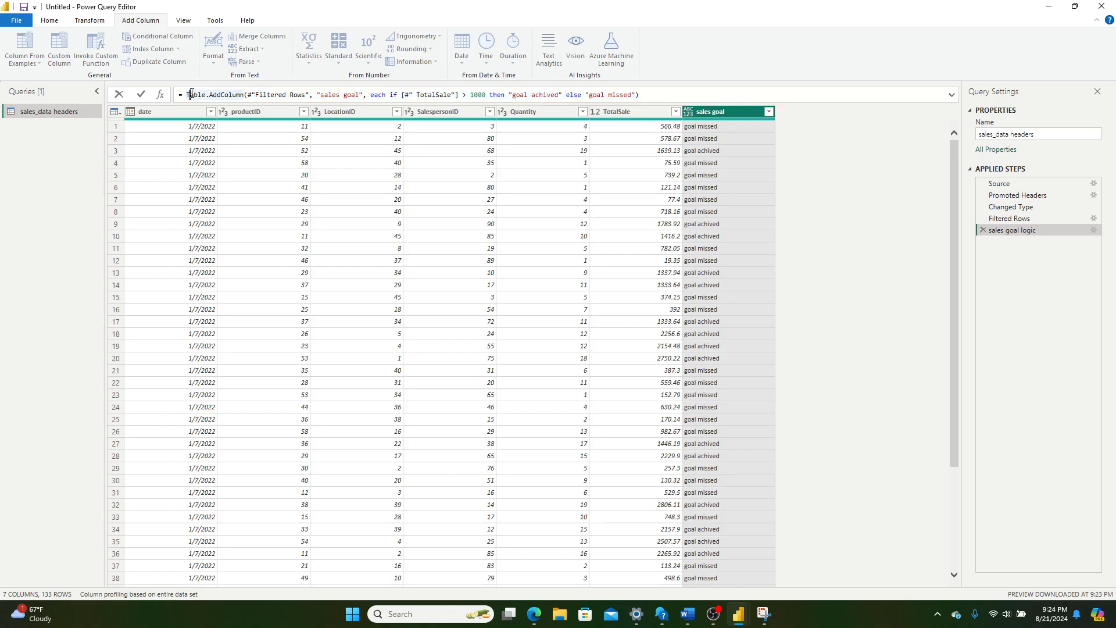
left_click_drag(187, 95, 217, 95)
left_click_drag(320, 94, 361, 97)
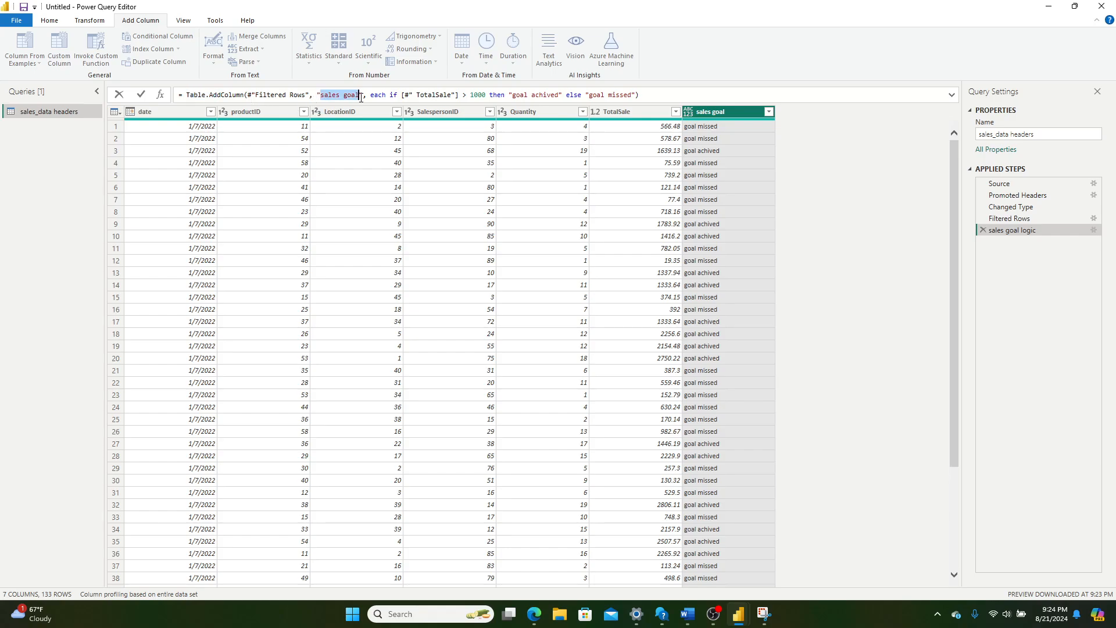
left_click(374, 96)
left_click_drag(390, 95, 501, 98)
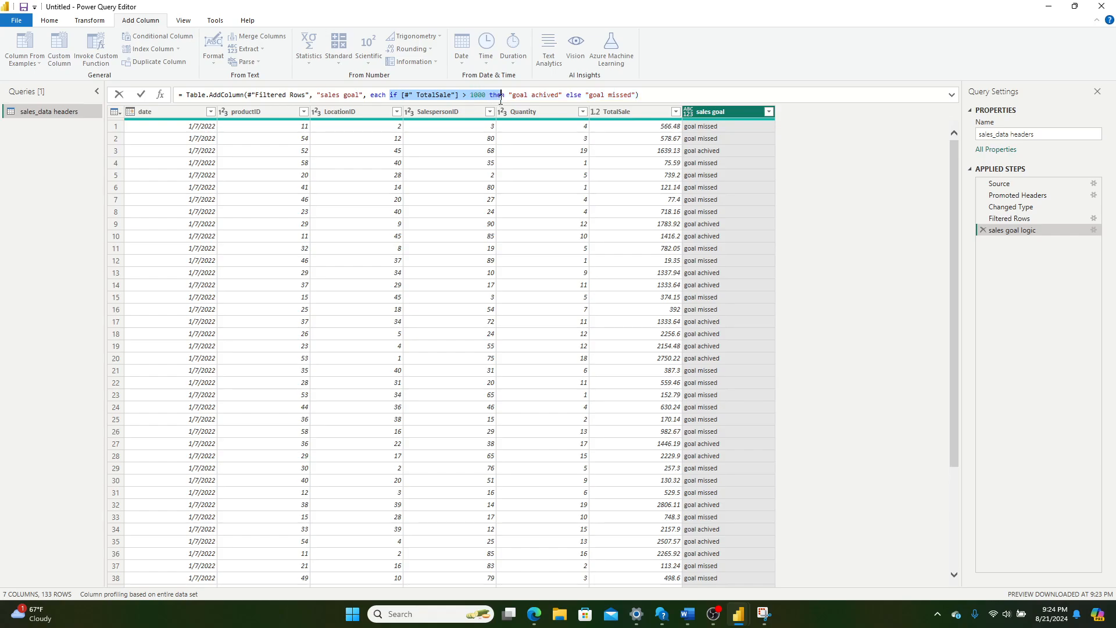
left_click(525, 105)
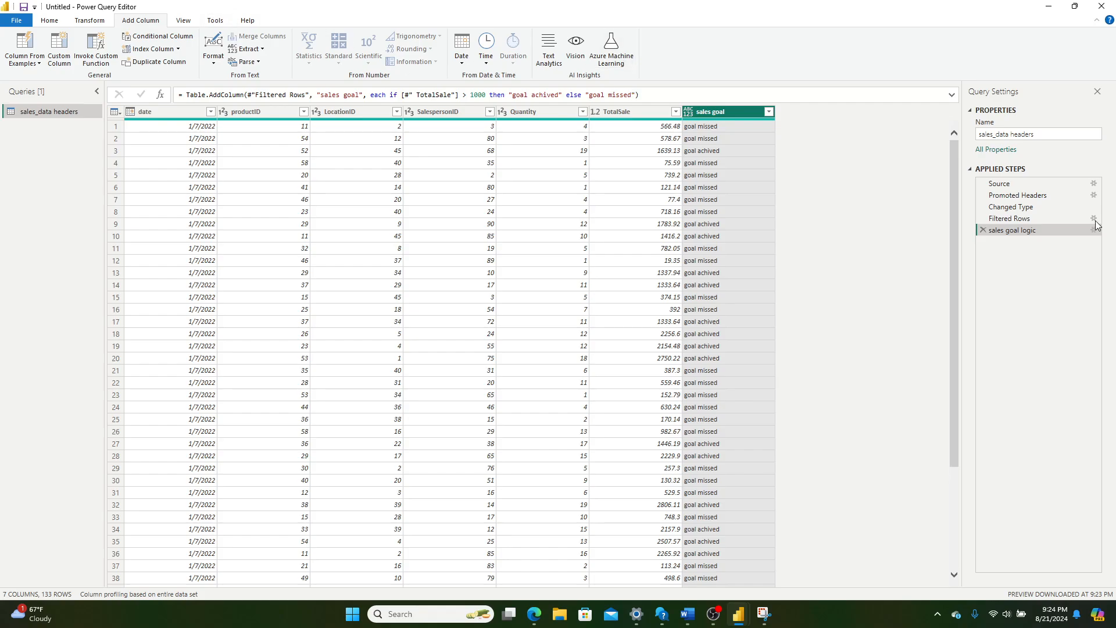
Step: Reopen the settings of the sales goal logic step and add an Else If clause below the TotalSale condition
double_click(1026, 230)
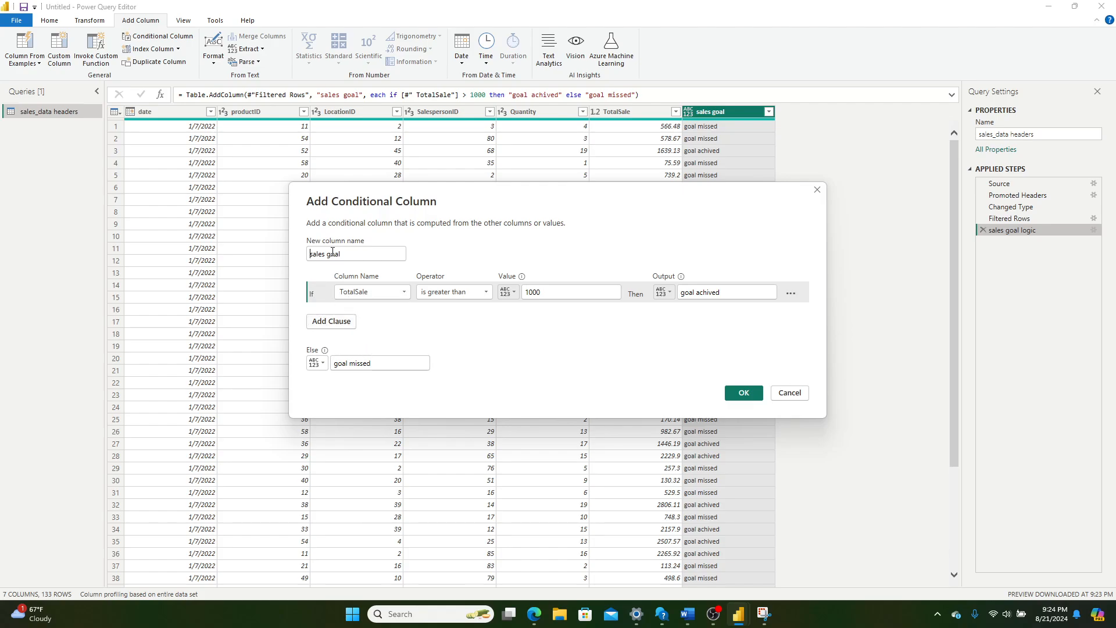
left_click(334, 324)
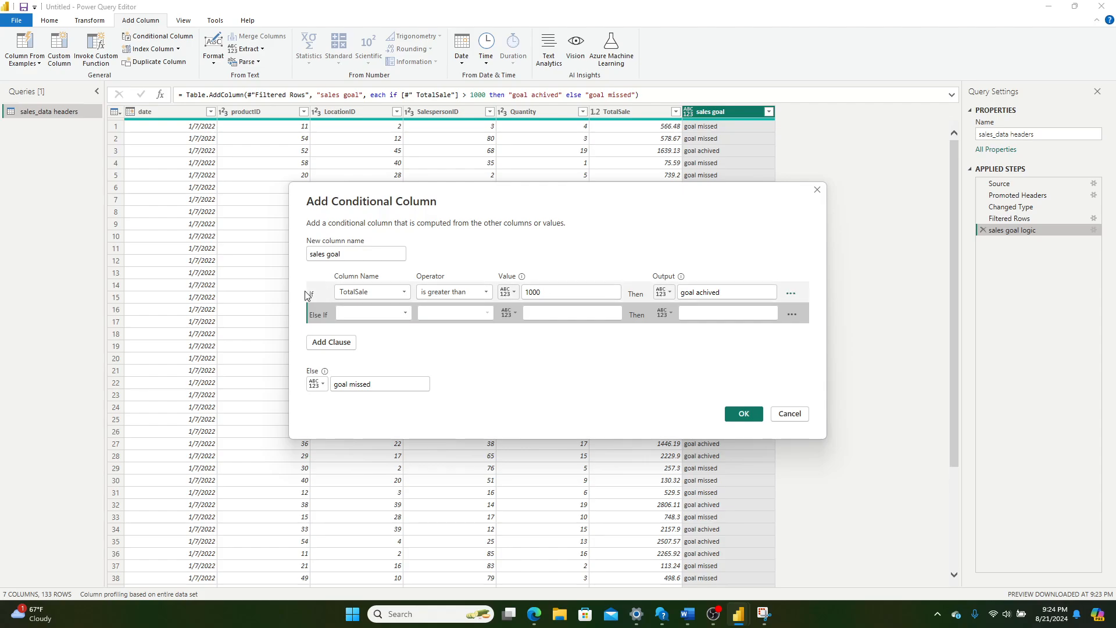
left_click(396, 315)
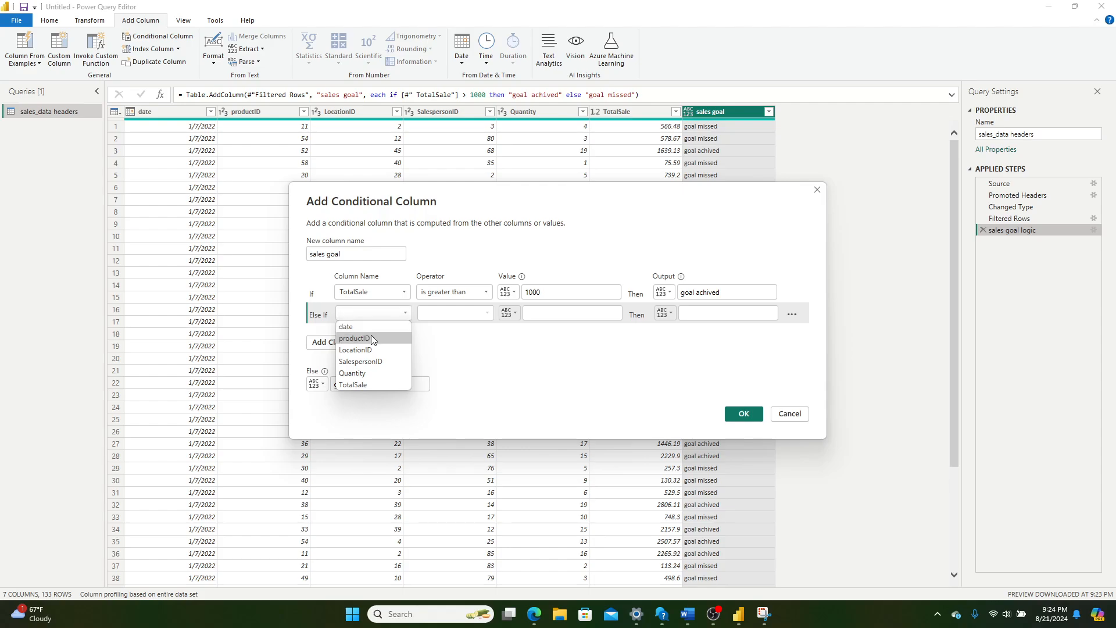
left_click(327, 300)
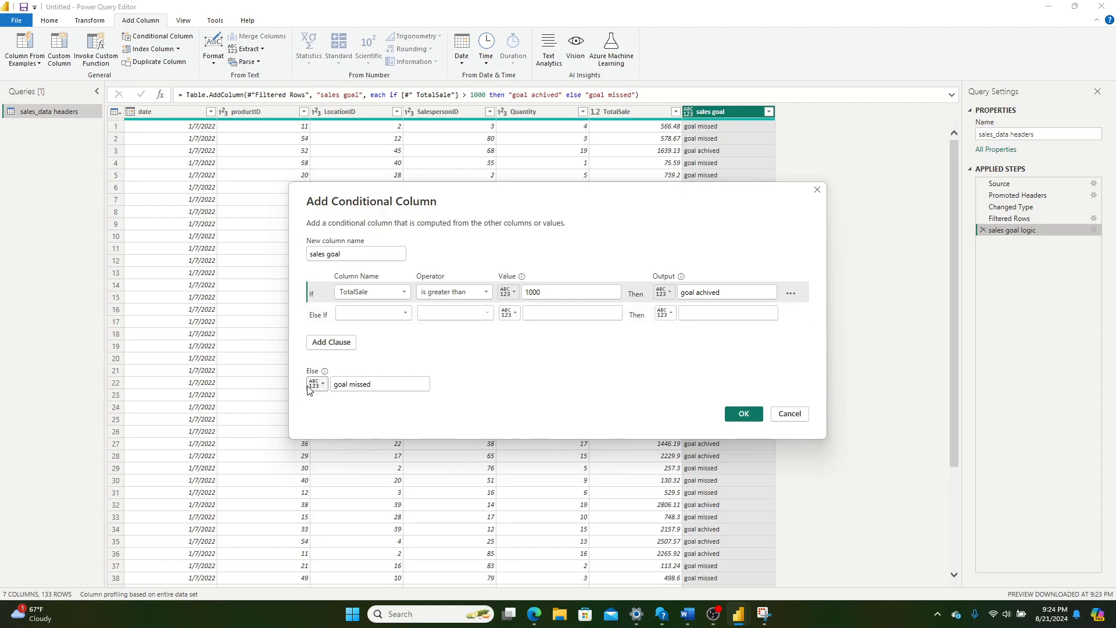
Step: Define the Else If clause so that productID equals 10 outputs "product excluded"
left_click(384, 315)
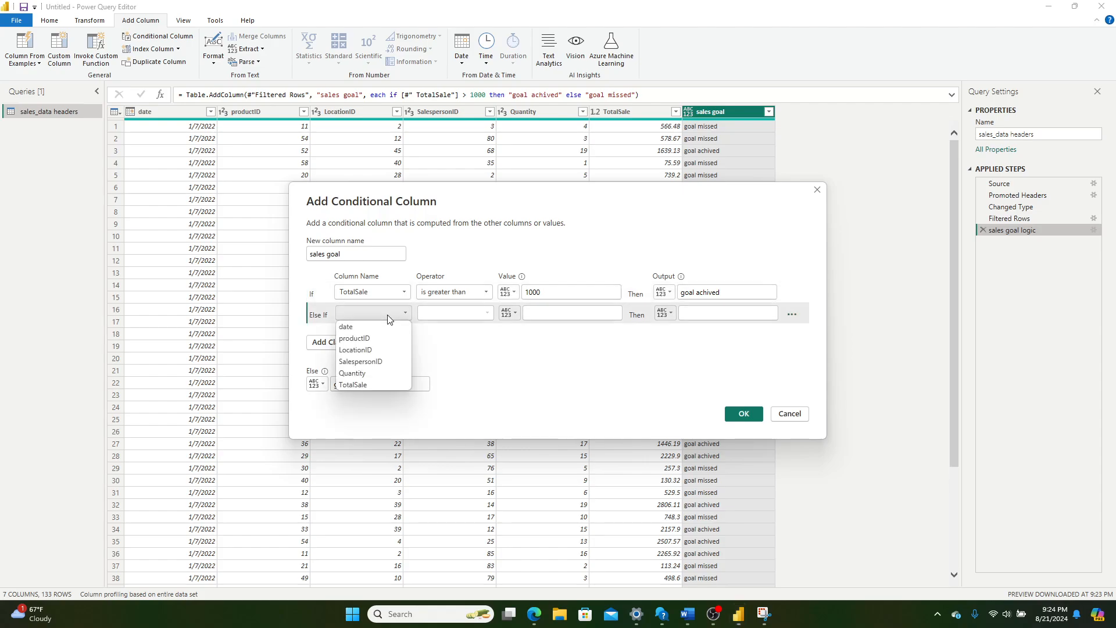
left_click(379, 337)
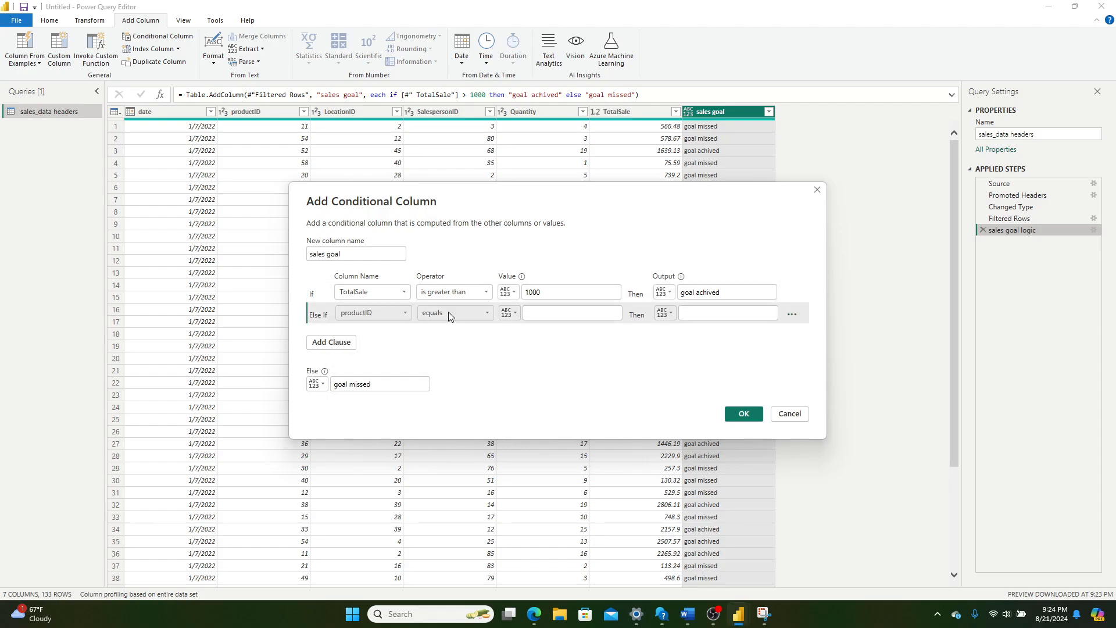
left_click(573, 314)
type("10")
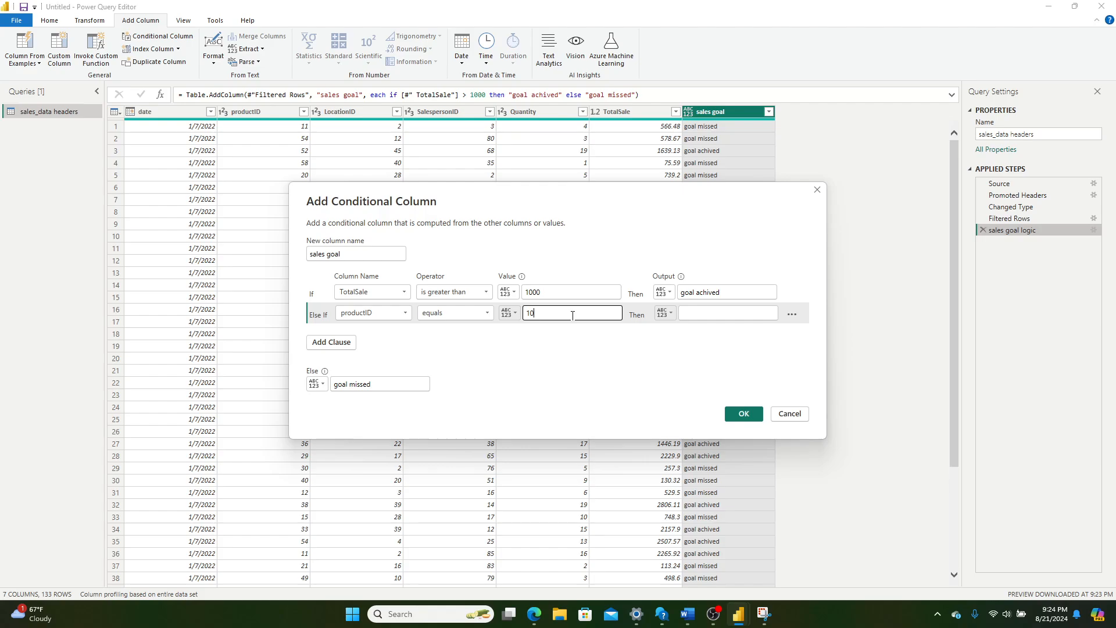
key("Tab")
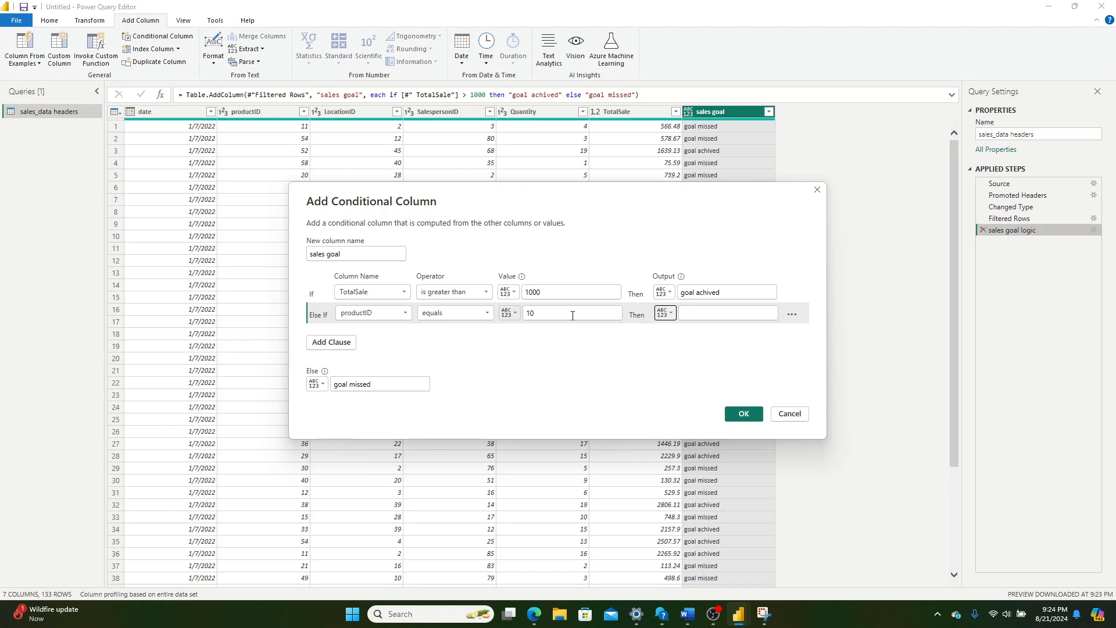
key("Tab")
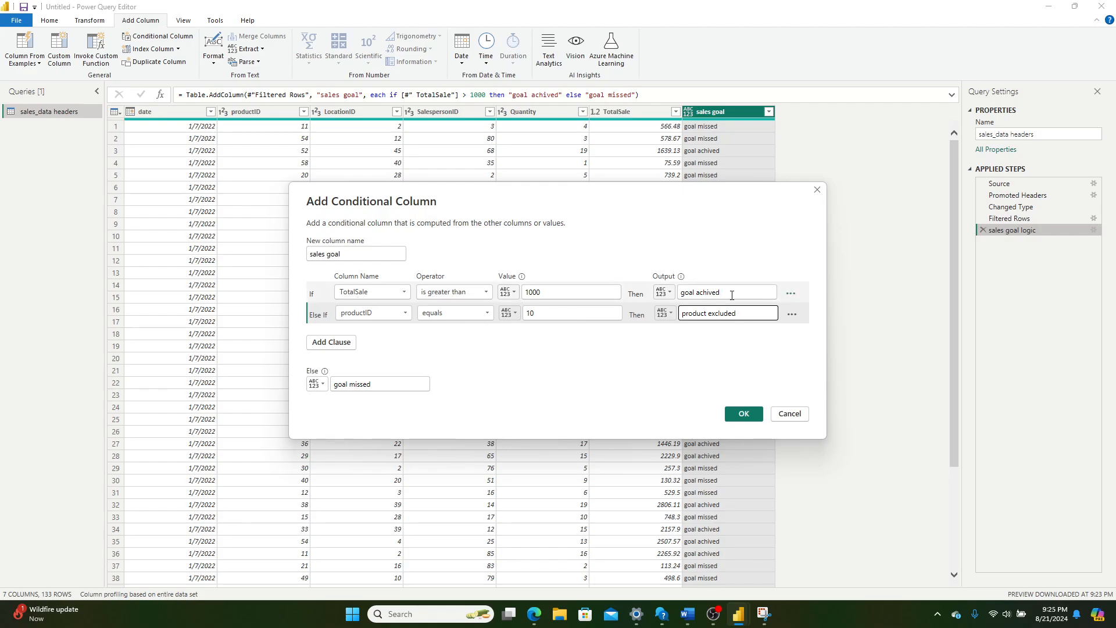
left_click_drag(724, 296, 661, 294)
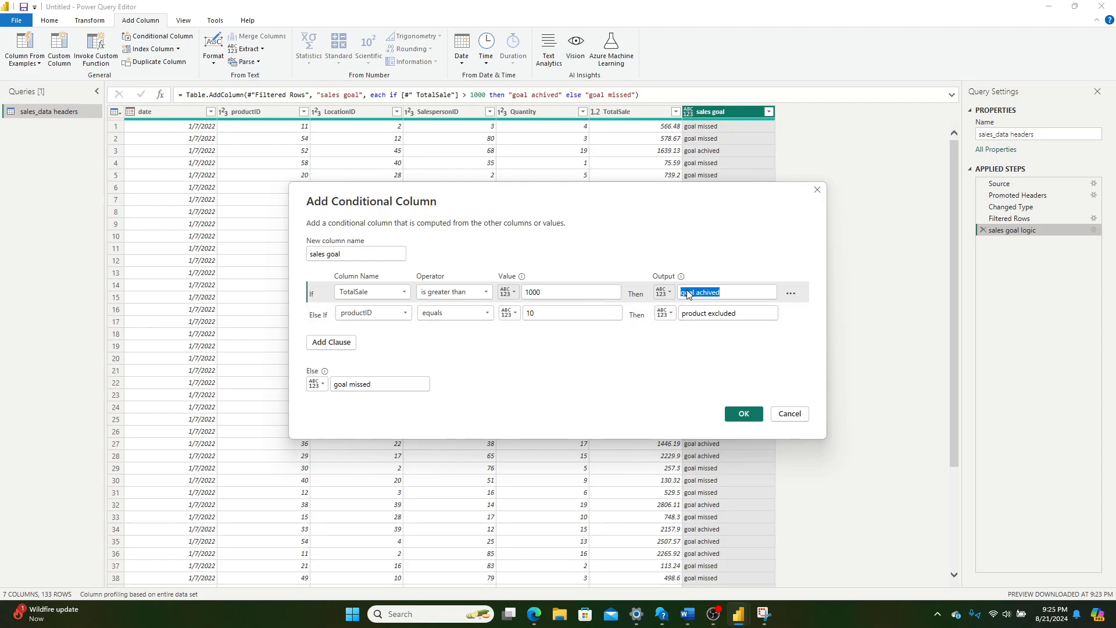
left_click(758, 318)
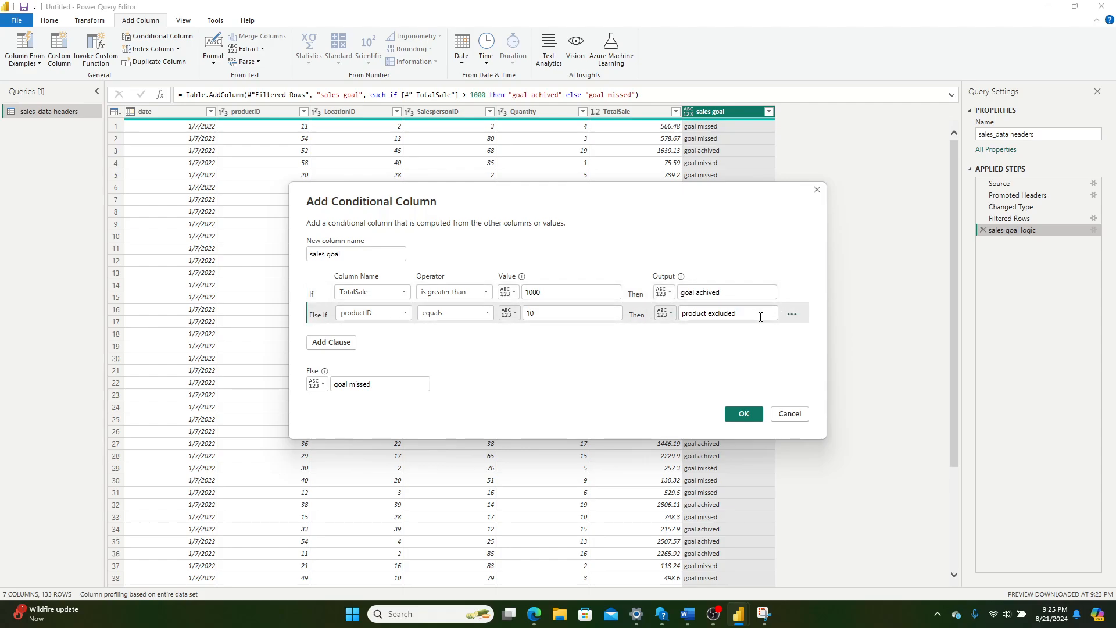
Step: Apply the added Else If clause and review the if, else if and else logic in the step's formula
left_click_drag(760, 317, 684, 317)
left_click(745, 413)
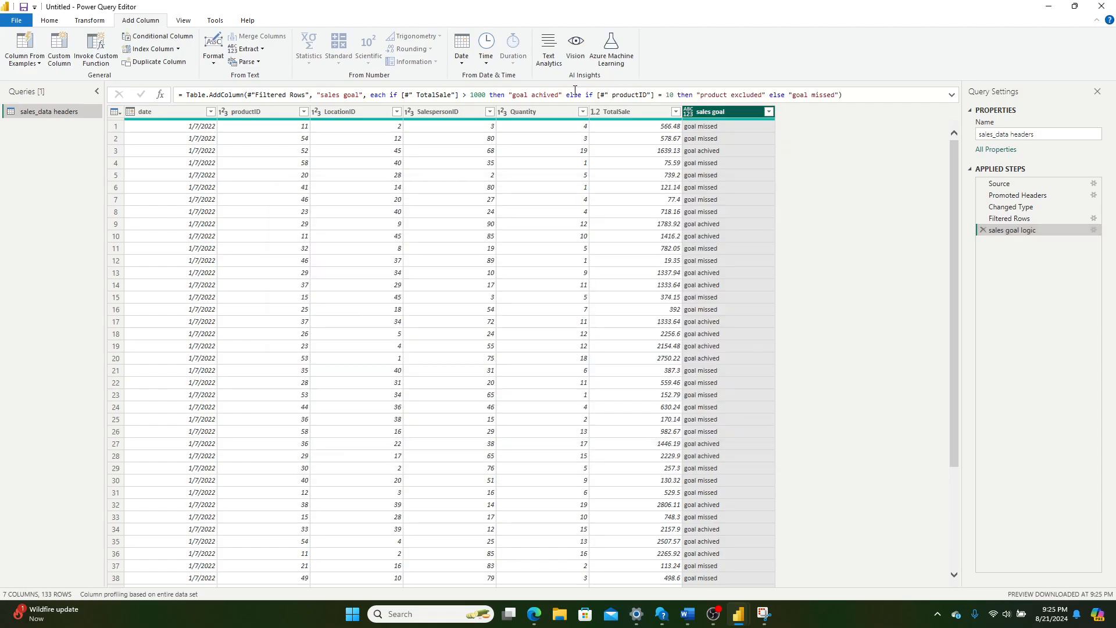
left_click_drag(393, 94, 847, 95)
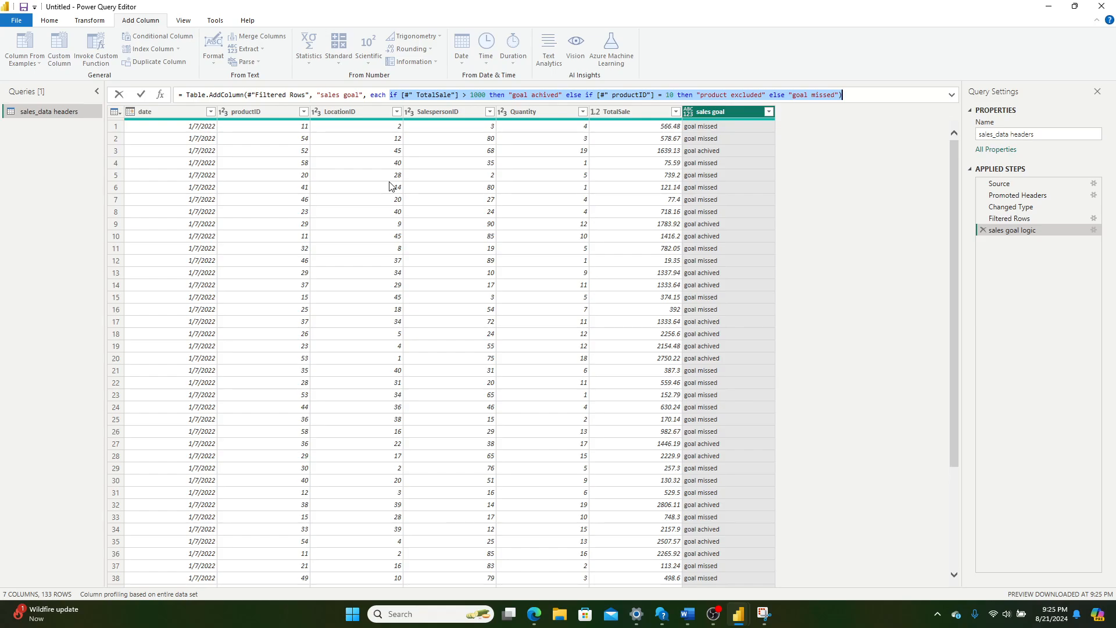
left_click(574, 94)
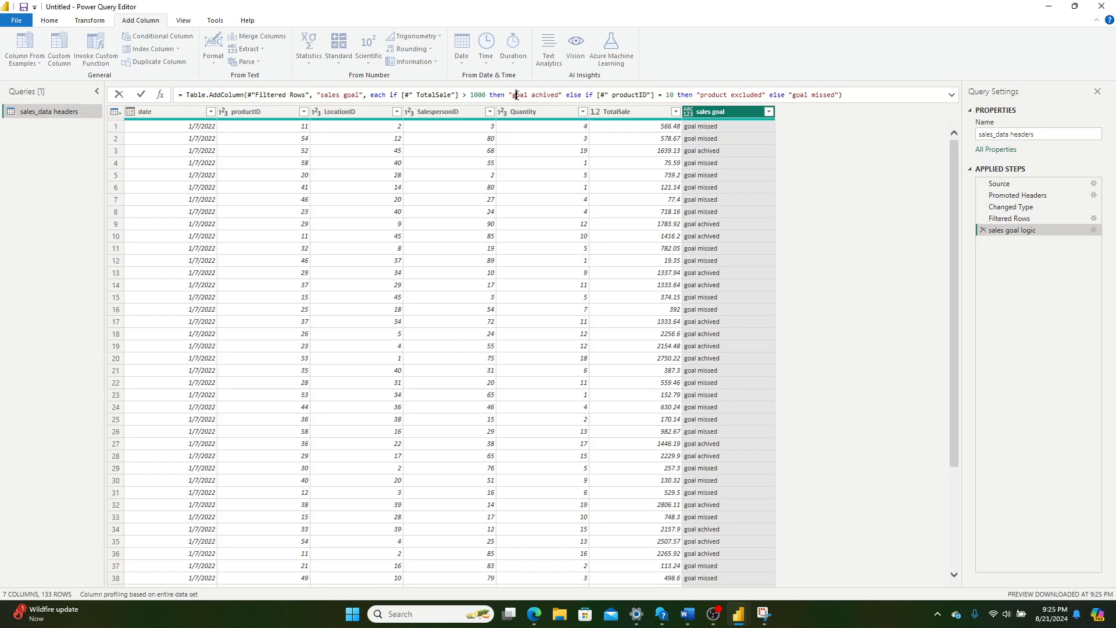
Step: Edit the sales goal logic formula so its first output reads "goal achive" and check a matching cell in the sales goal column
double_click(540, 94)
left_click_drag(557, 94, 546, 94)
type("er")
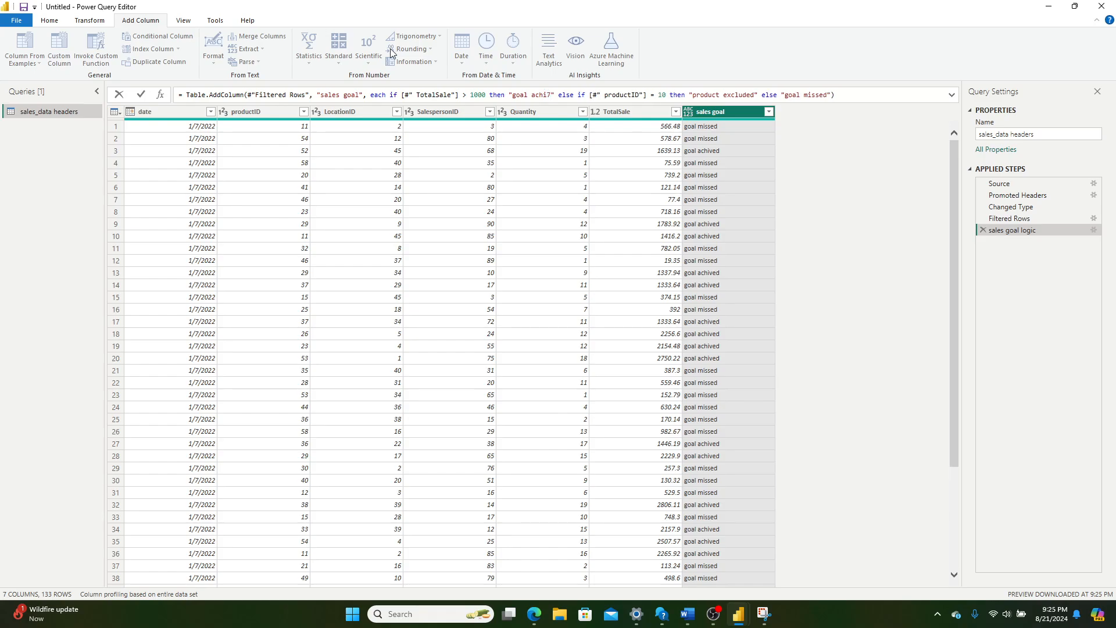
type("e")
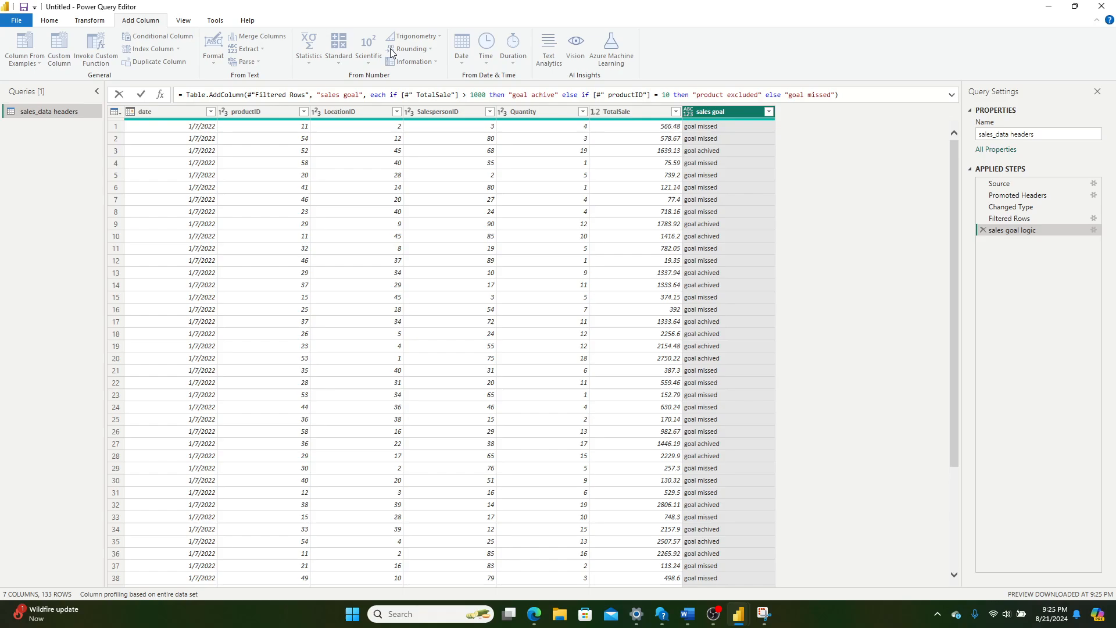
left_click(141, 95)
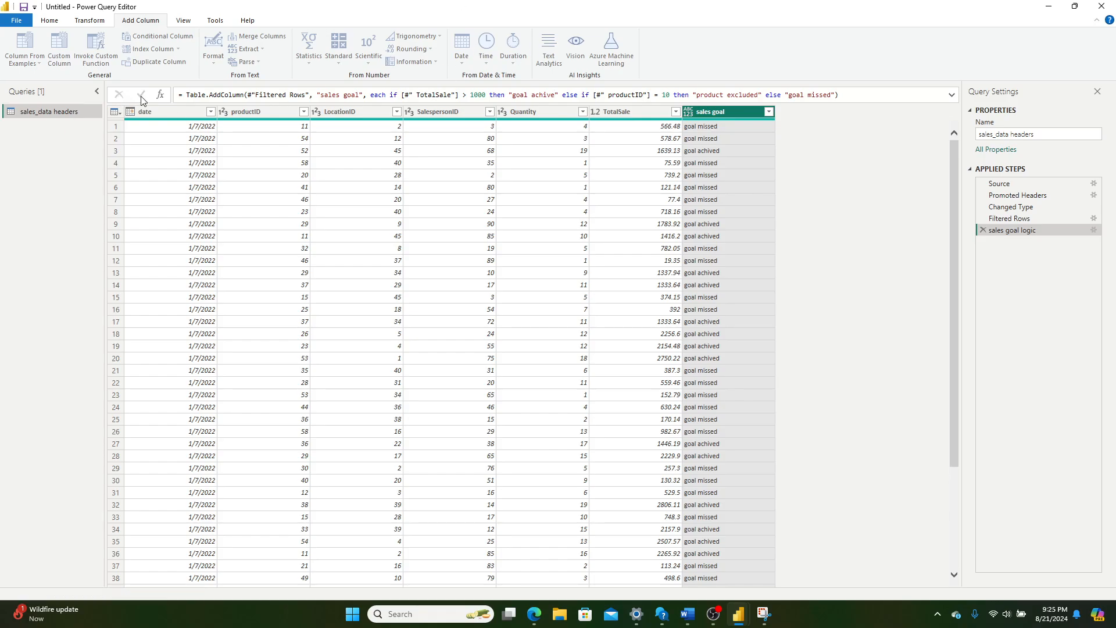
left_click(703, 150)
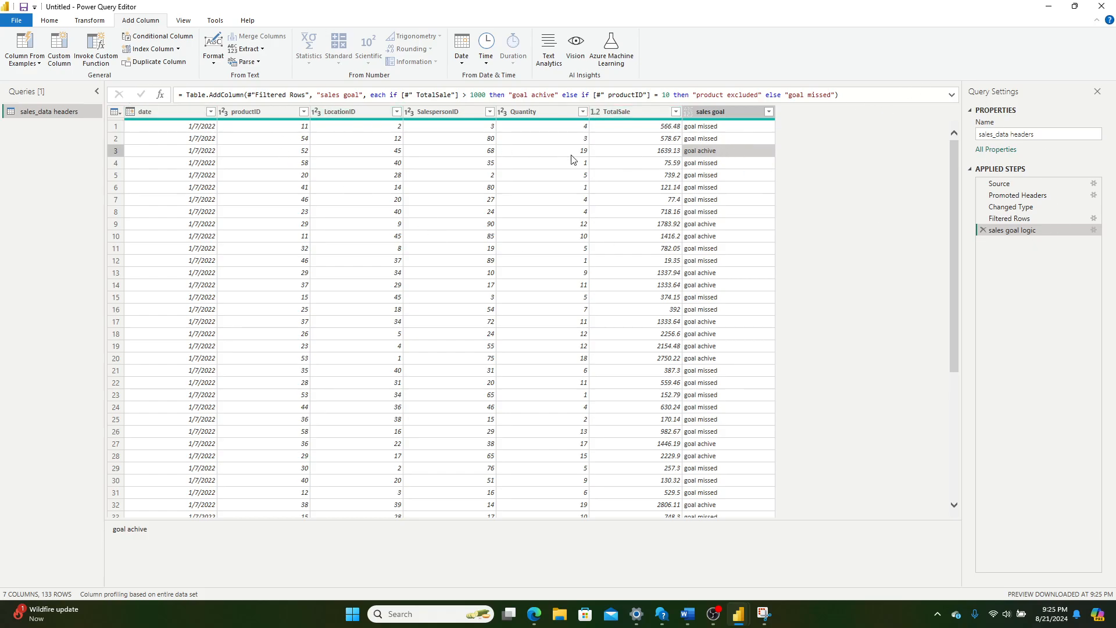
Step: Examine the query's M code in the Advanced Editor, covering the applied step names, the final in clause and the full conditional expression
left_click(90, 20)
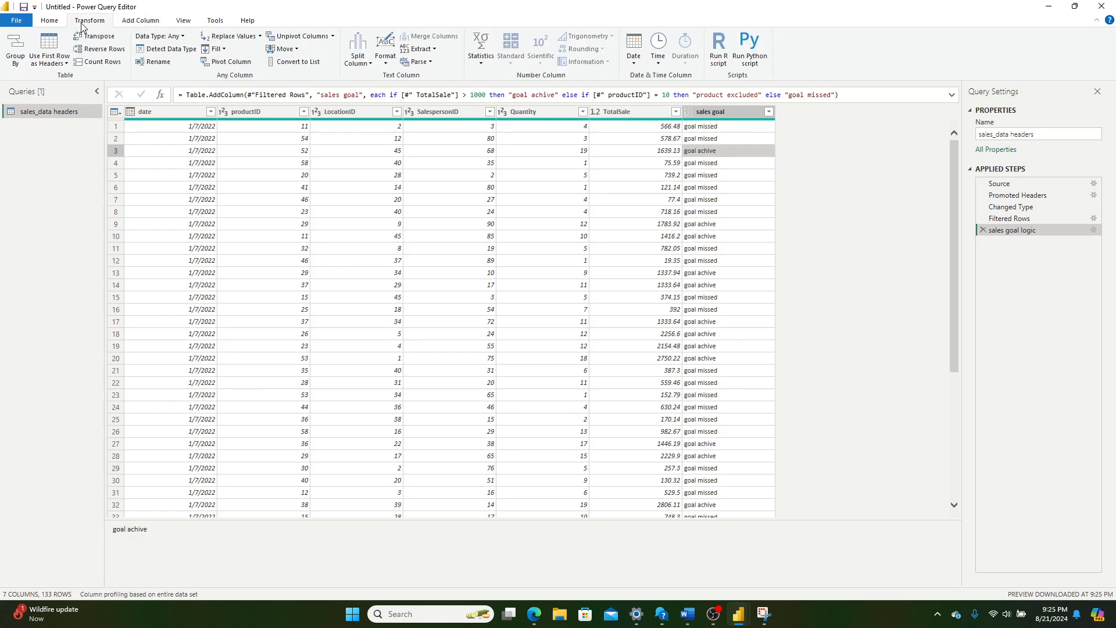
left_click(50, 21)
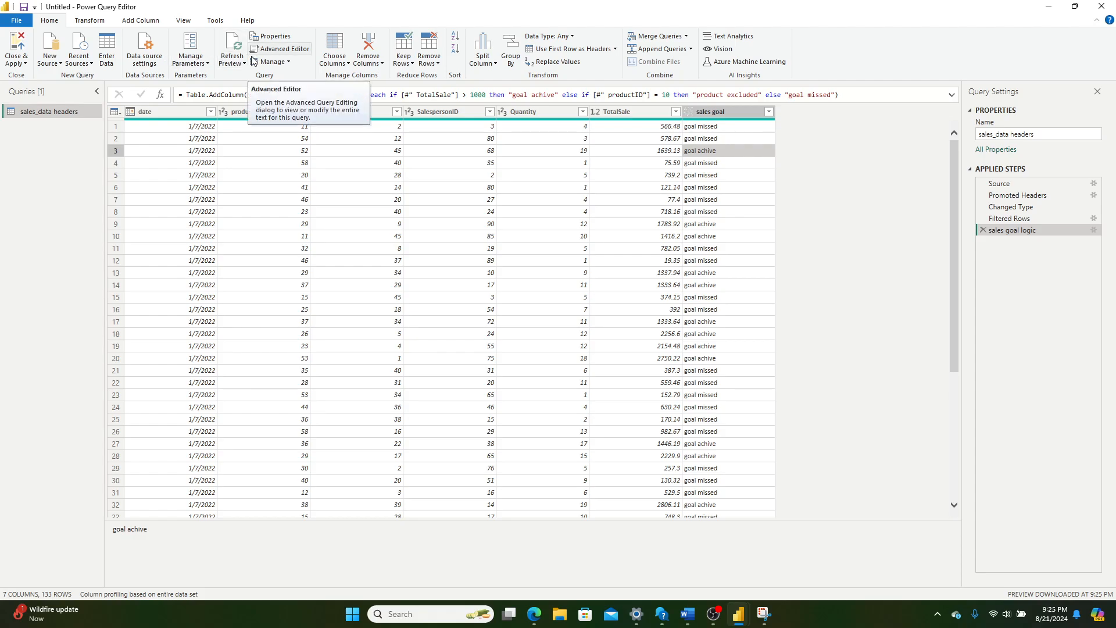
left_click(280, 49)
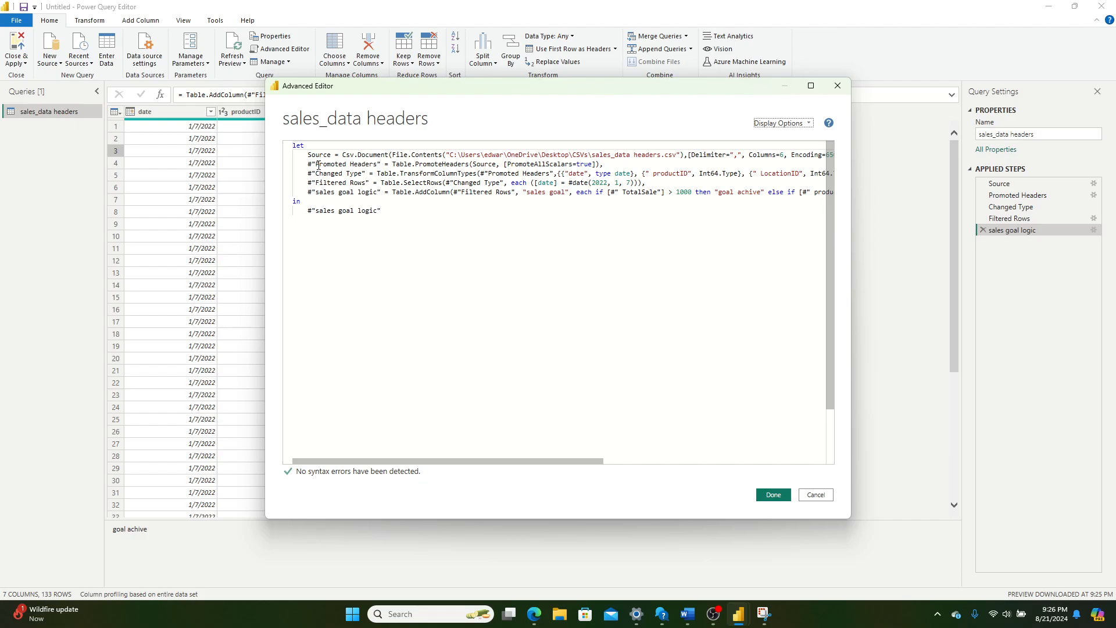
left_click_drag(319, 155, 327, 192)
left_click(329, 200)
left_click(364, 174)
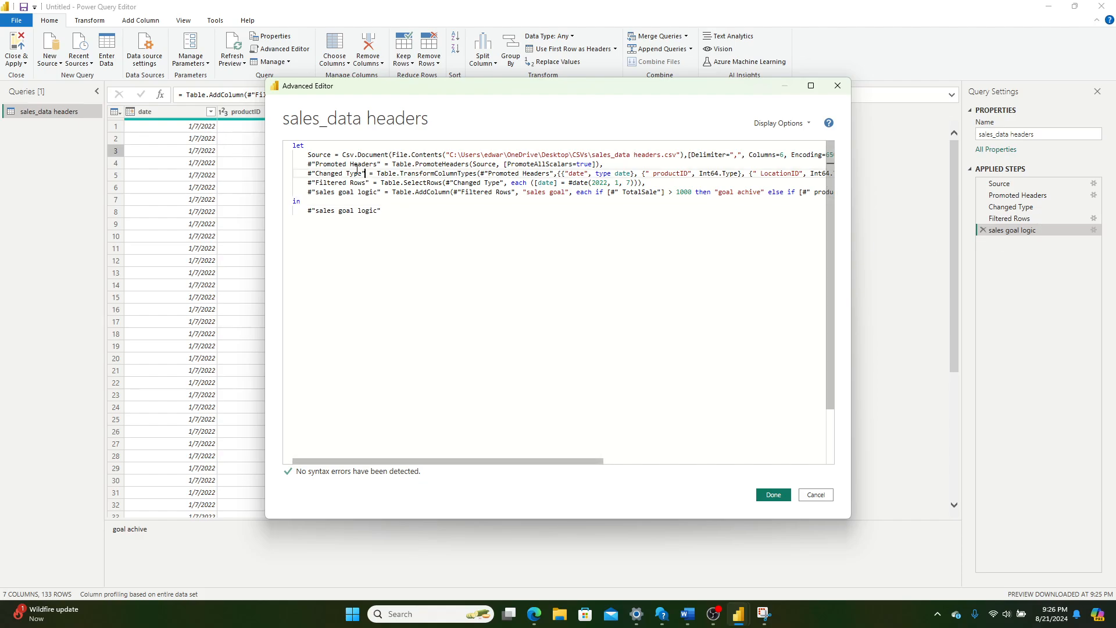
left_click(311, 212)
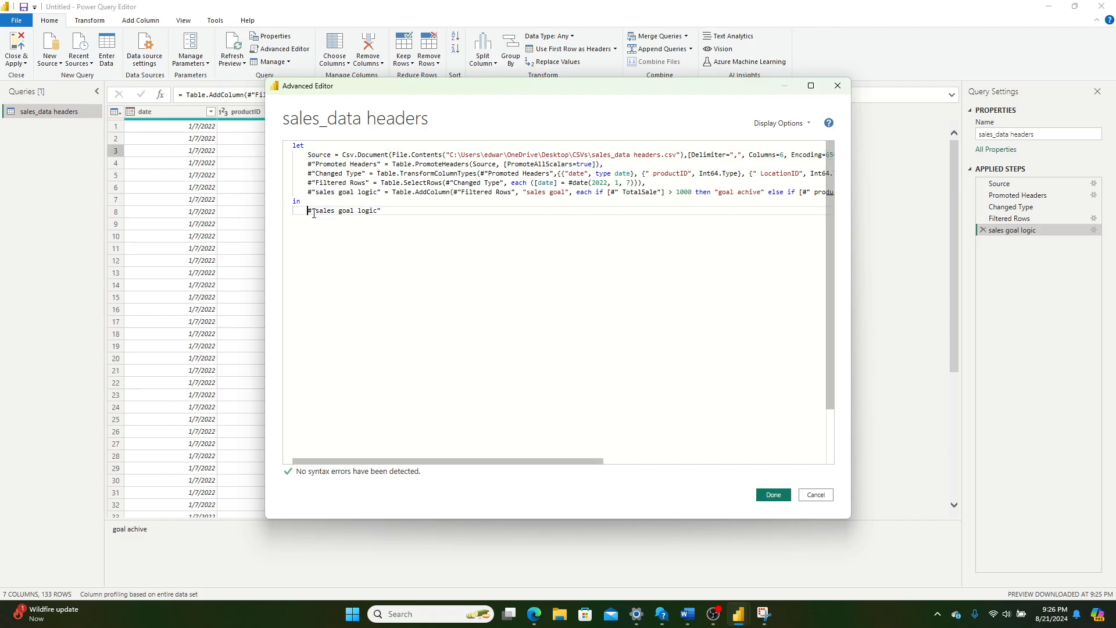
key("shift+End")
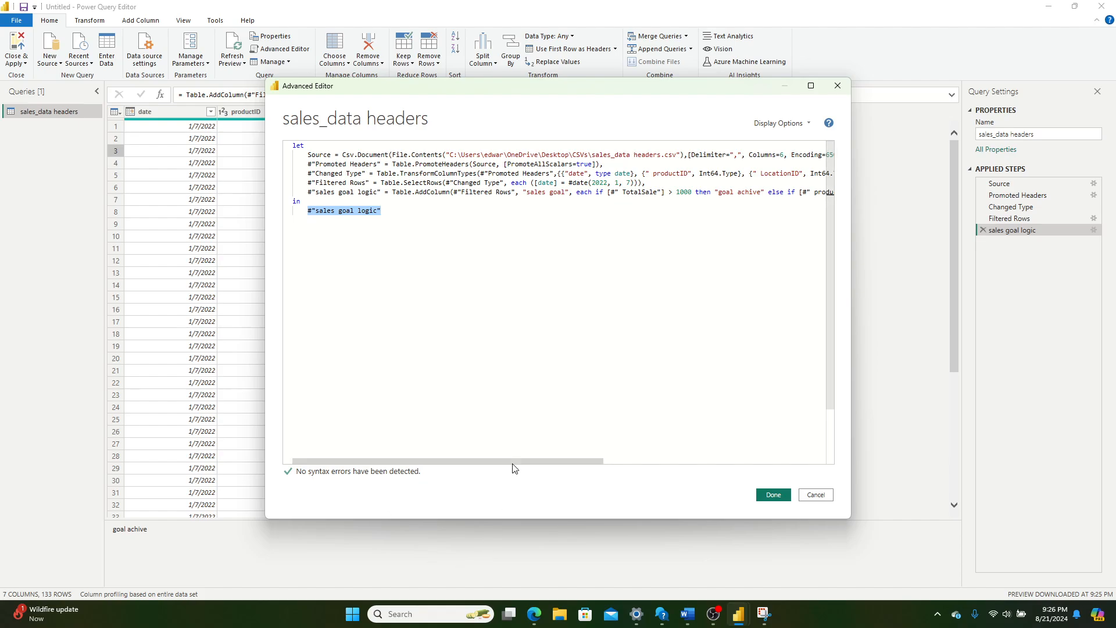
left_click_drag(513, 462, 791, 382)
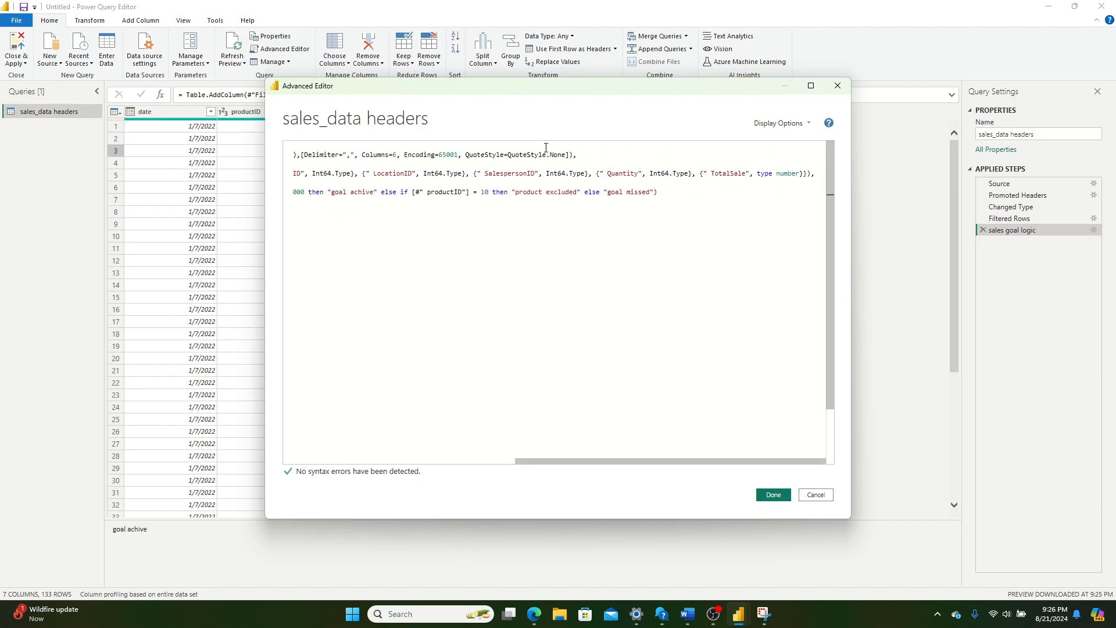
left_click(779, 495)
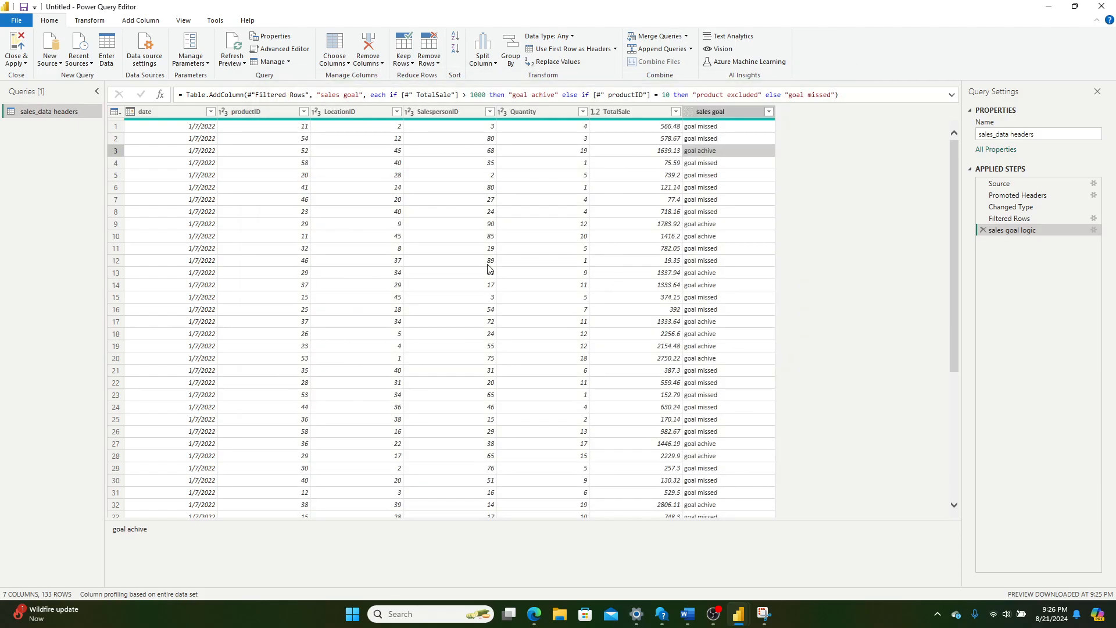
Step: Start a new custom column and name it "sales goal"
left_click(138, 22)
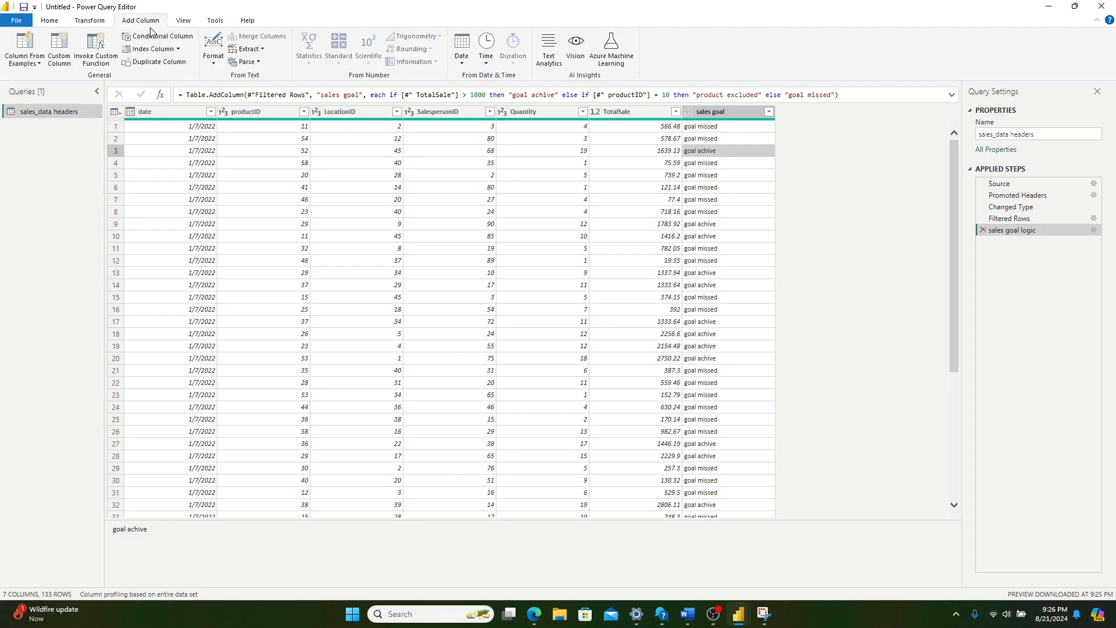
left_click(64, 46)
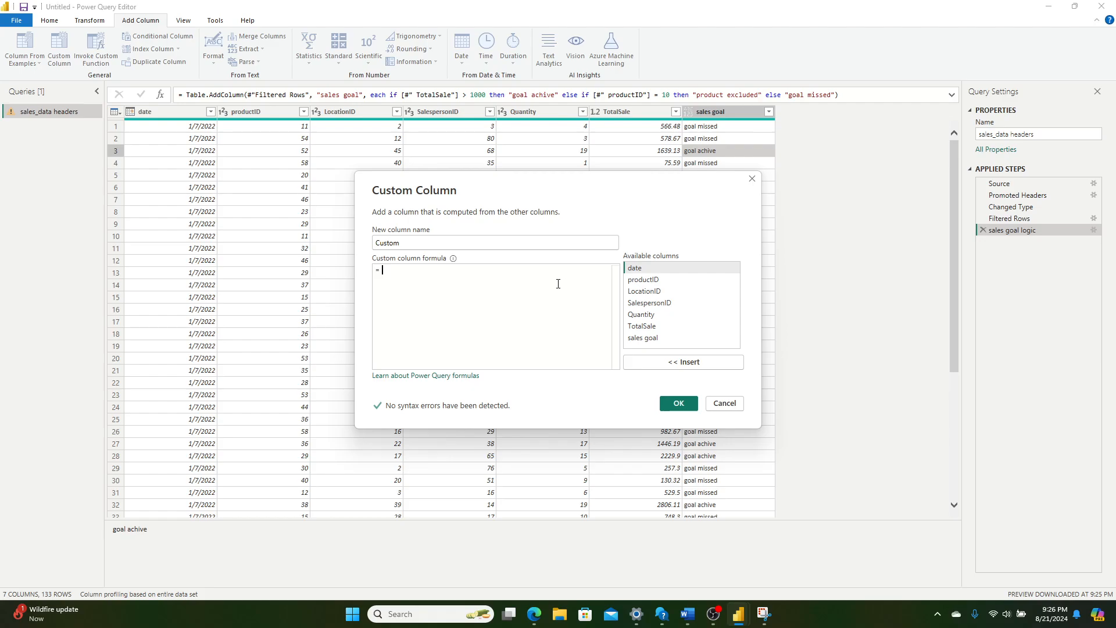
left_click_drag(506, 238, 304, 204)
key("BackSpace")
type("sales goal")
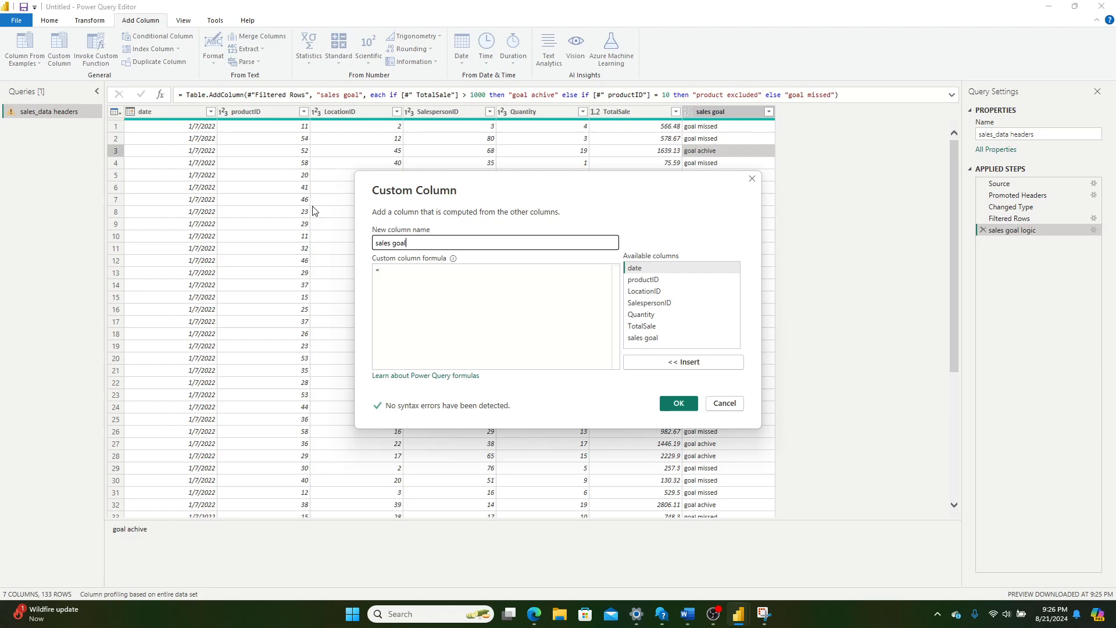
key("Tab")
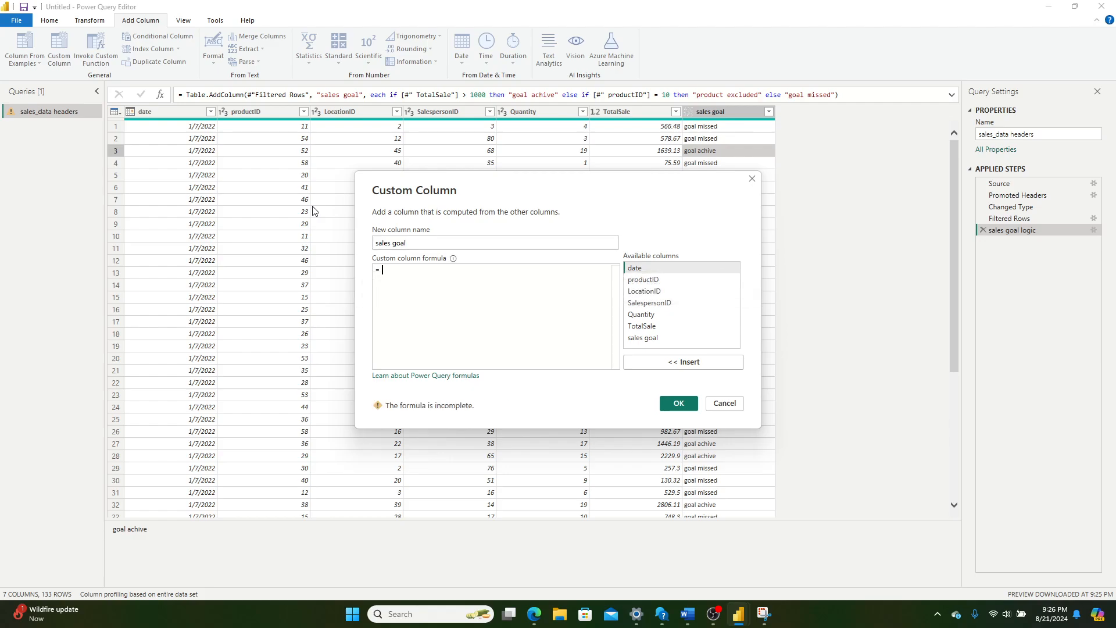
Step: Enter the skeleton if then "" else "" as the custom column formula
type("if then else ")
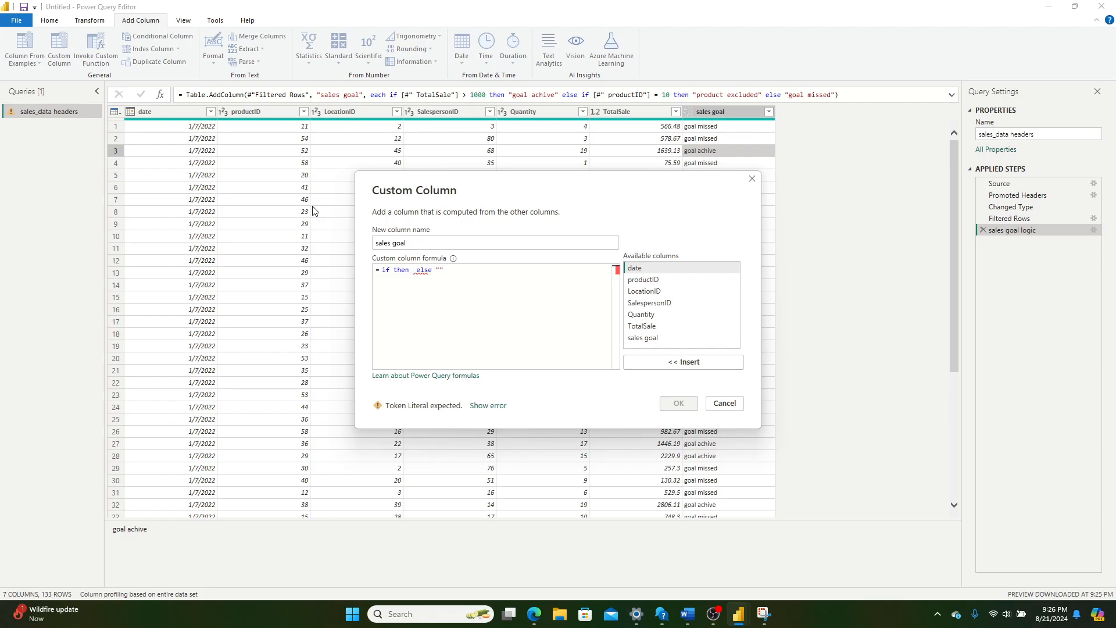
type(" \"")
key("Left")
key("Left")
key("Left")
key("Left")
key("Left")
key("Left")
Step: Fill in the formula's if condition as [#" TotalSale"] >= 1000
type("sales")
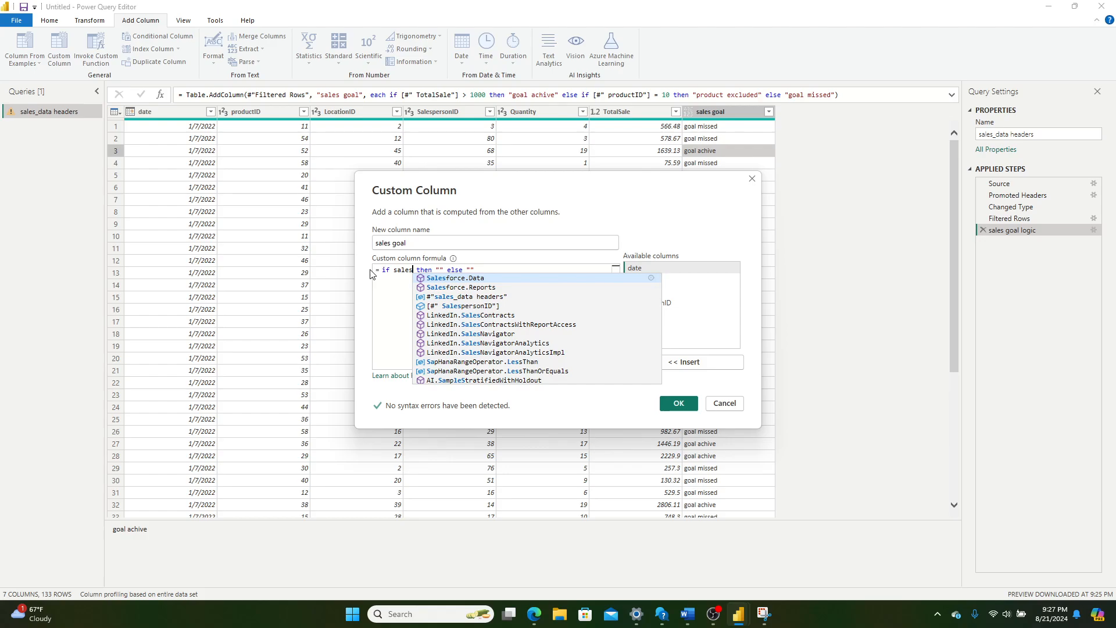
key("BackSpace")
key("BackSpace")
key("BackSpace")
key("BackSpace")
key("BackSpace")
type("[#\" TotalSale\"]")
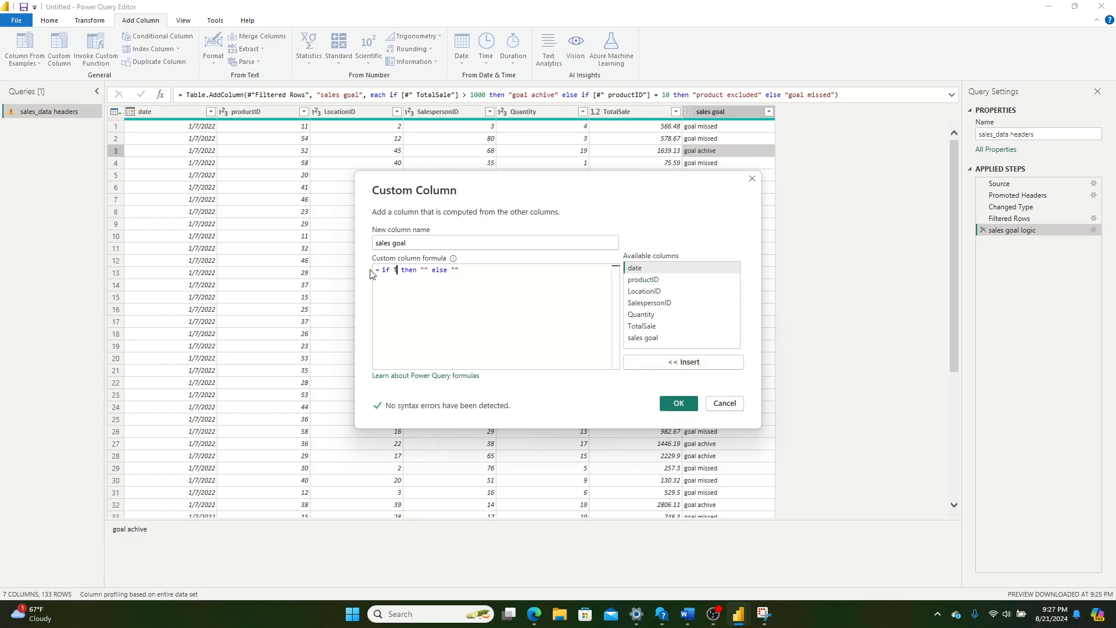
key("Tab")
type(">")
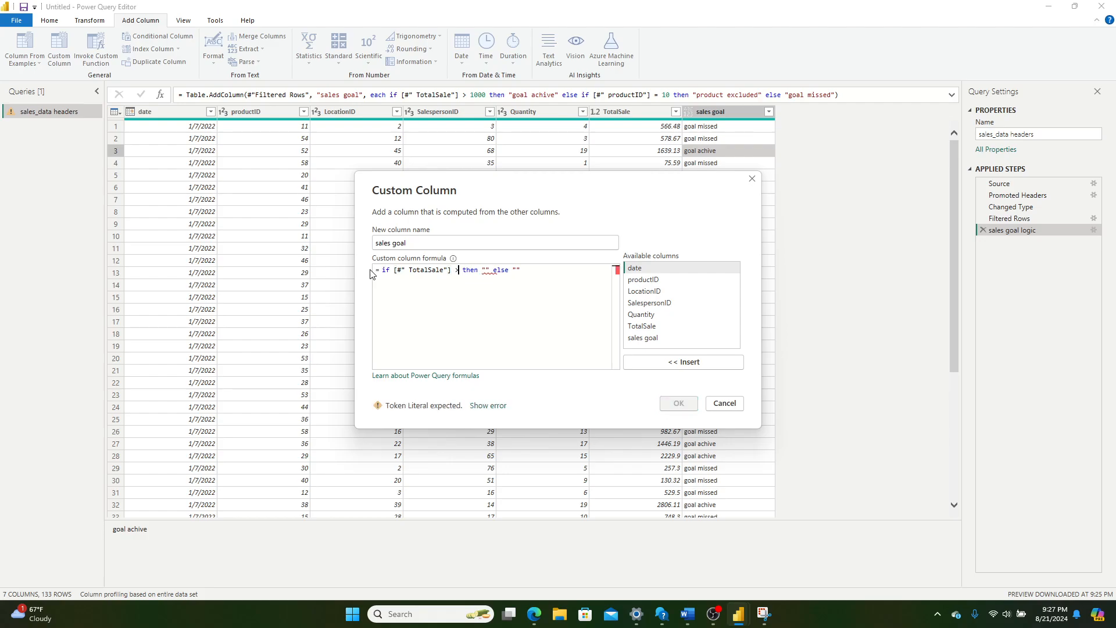
type("= 1000")
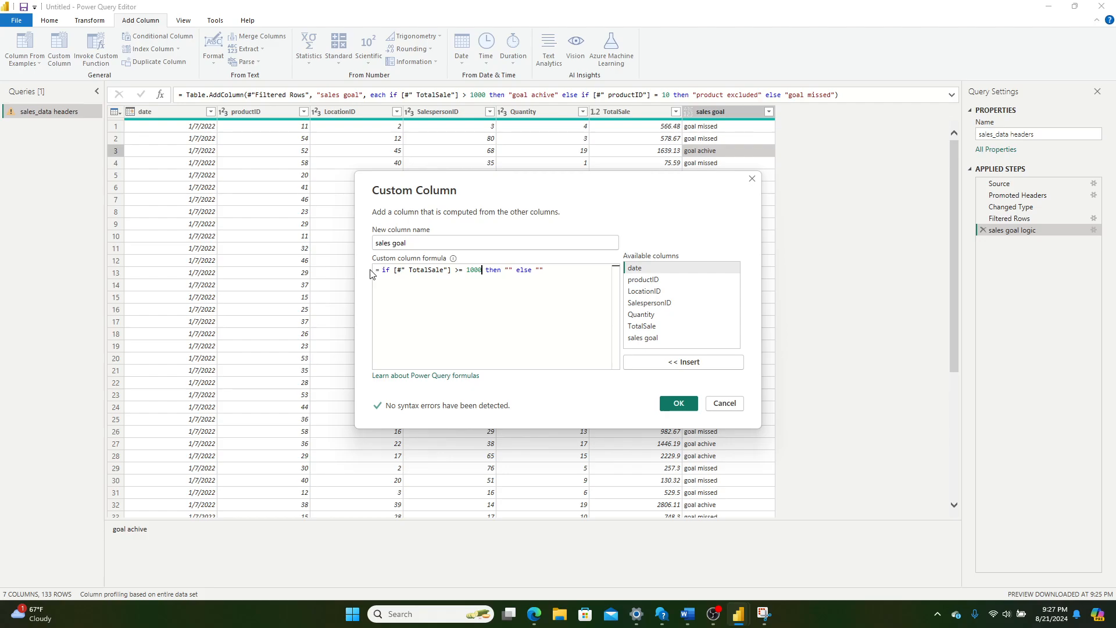
Step: Set the formula's then output to "goal achived" and its else output to "goal missed"
key("Right")
key("Right")
type("goal achived\" else \"goal missed")
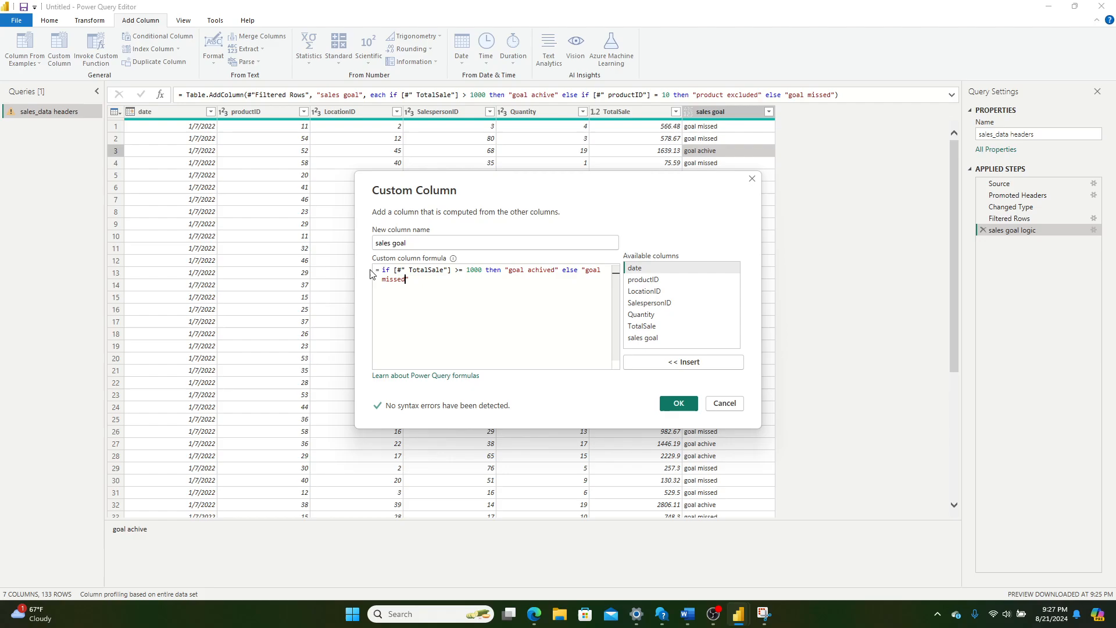
Step: Add the custom column under the name "sales goal 2" and view the settings of its applied step without changing them
left_click(459, 243)
type("2")
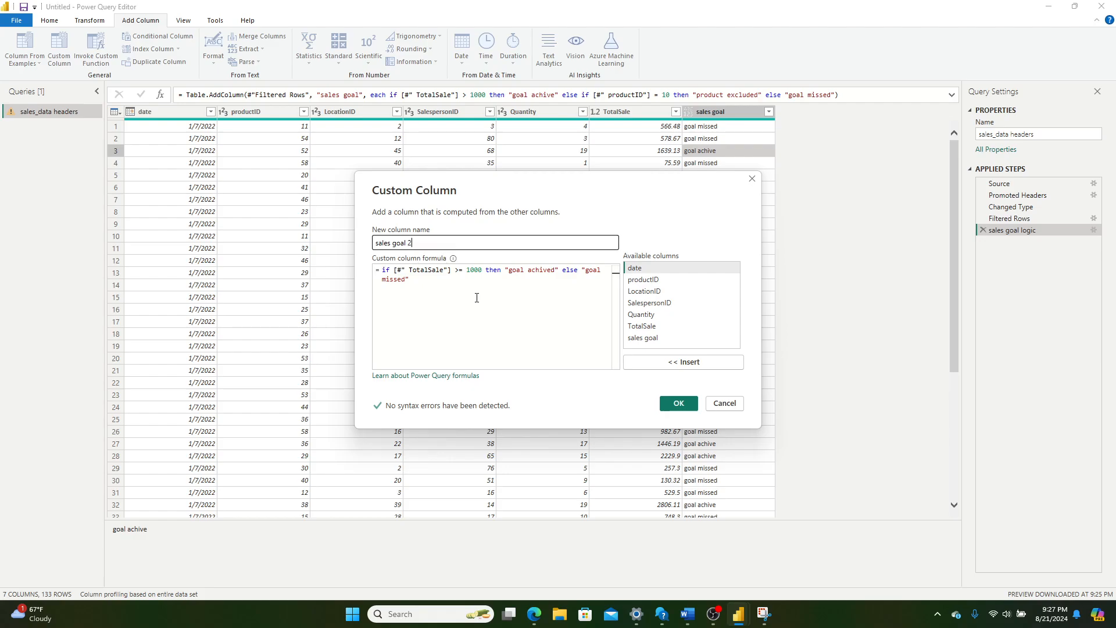
left_click(679, 403)
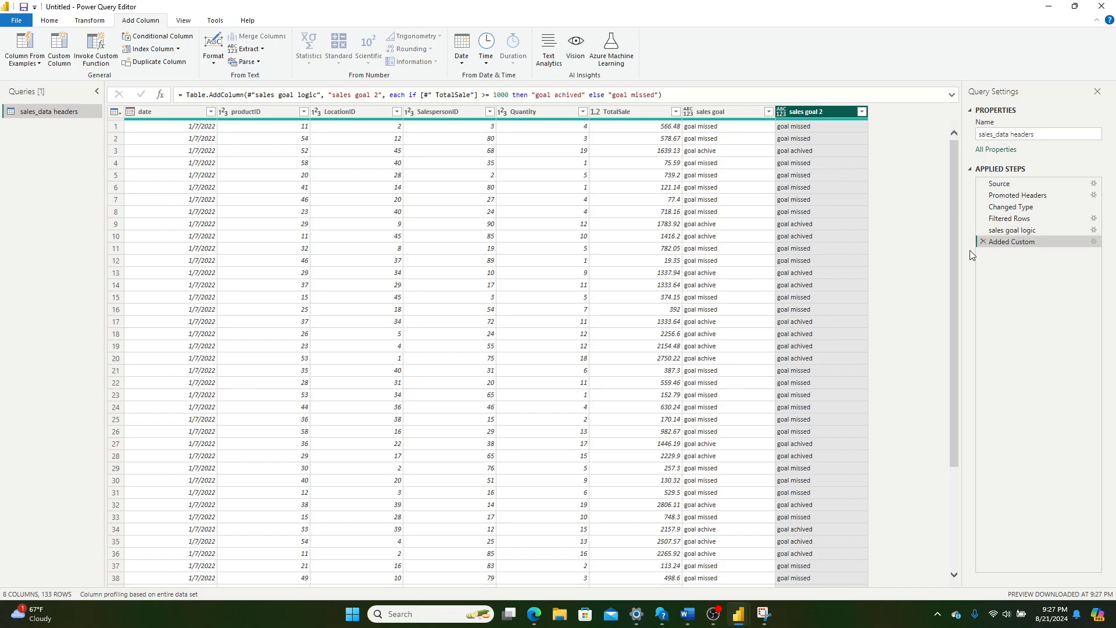
double_click(1007, 242)
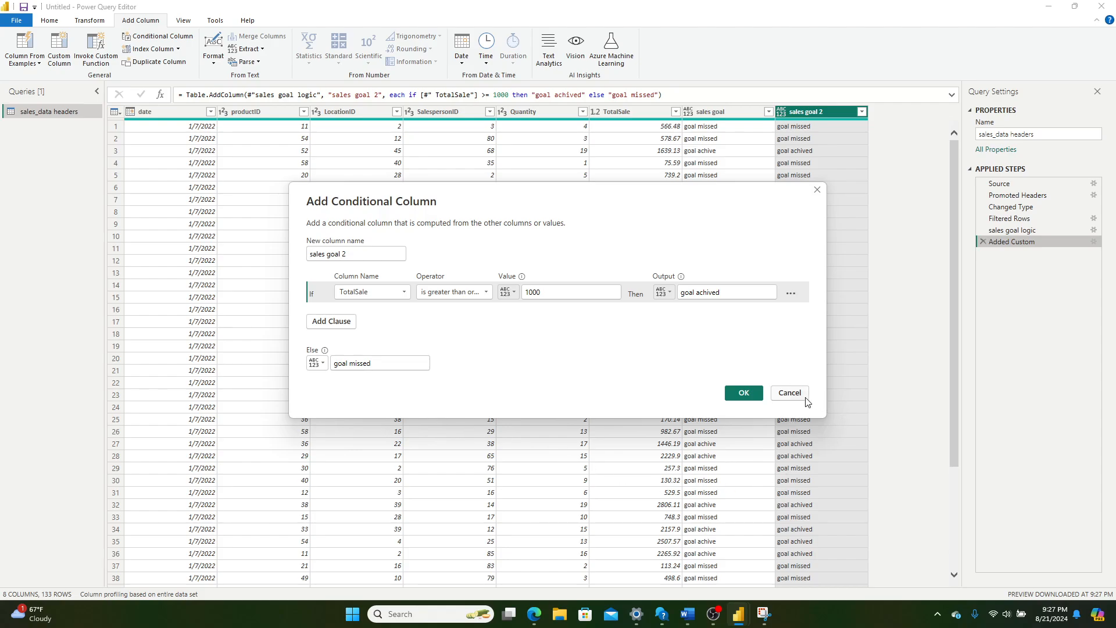
left_click(789, 393)
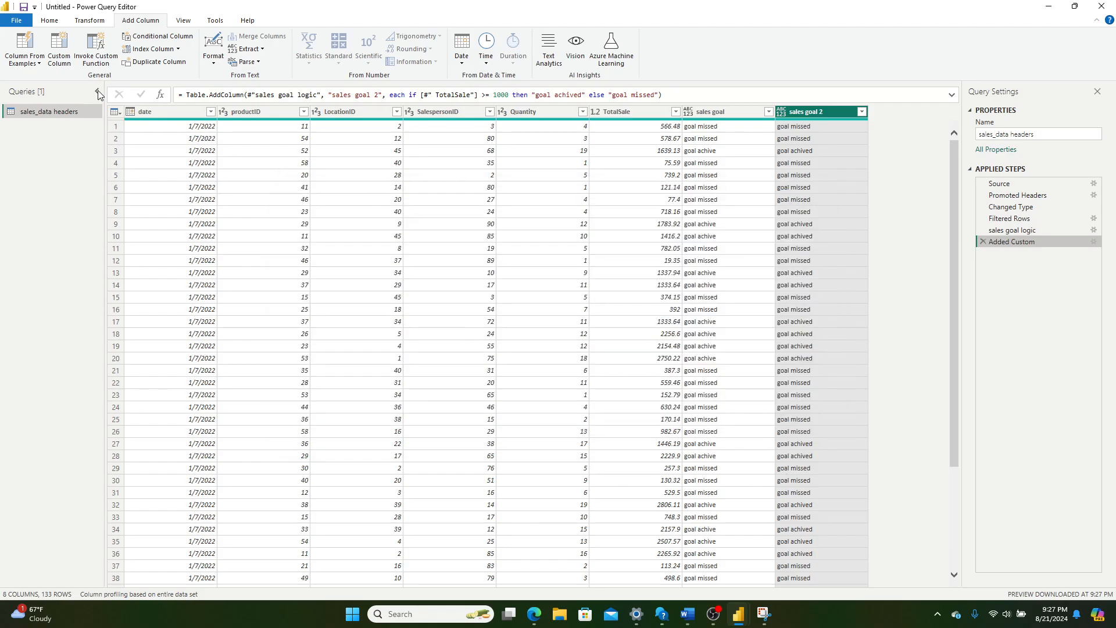
Step: Start another custom column and name it "sales goal 3"
left_click(59, 47)
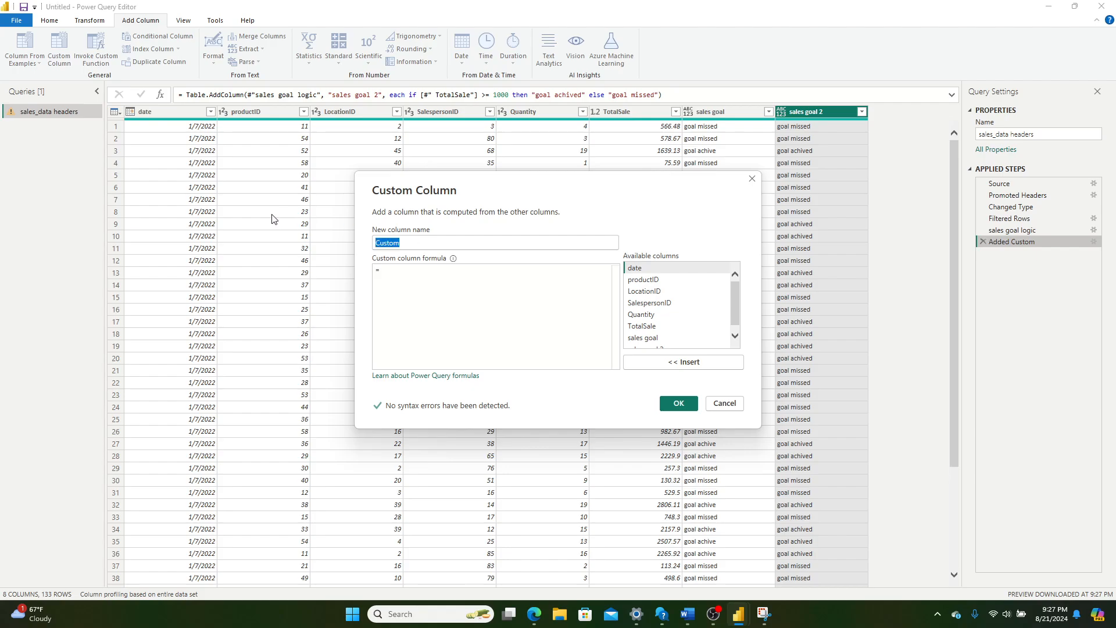
type("sales goa")
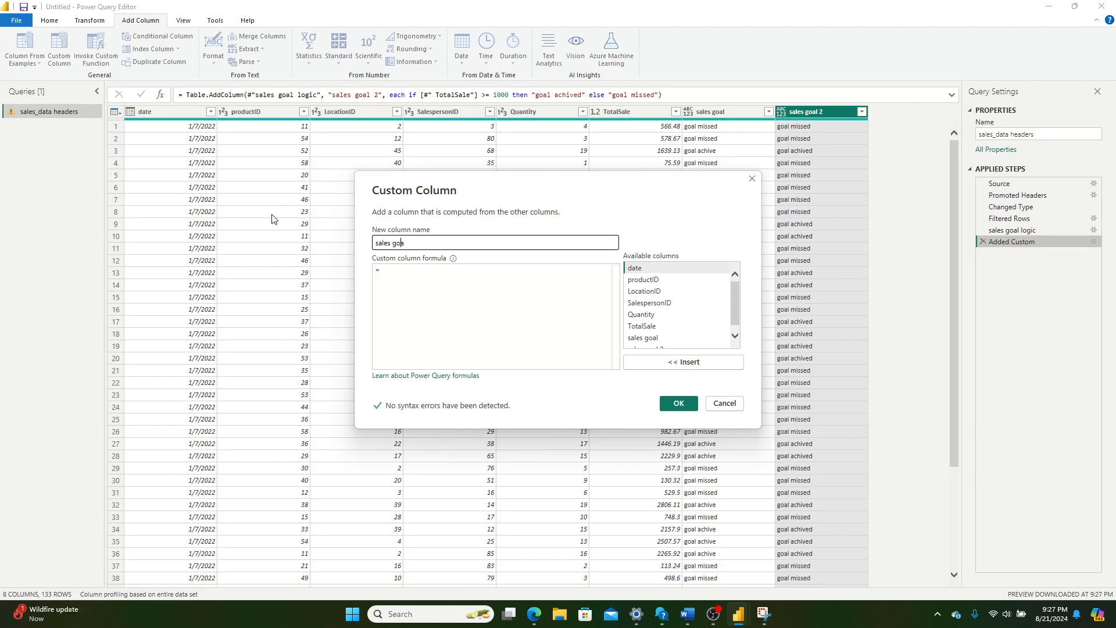
type("l ")
type("3")
key("Tab")
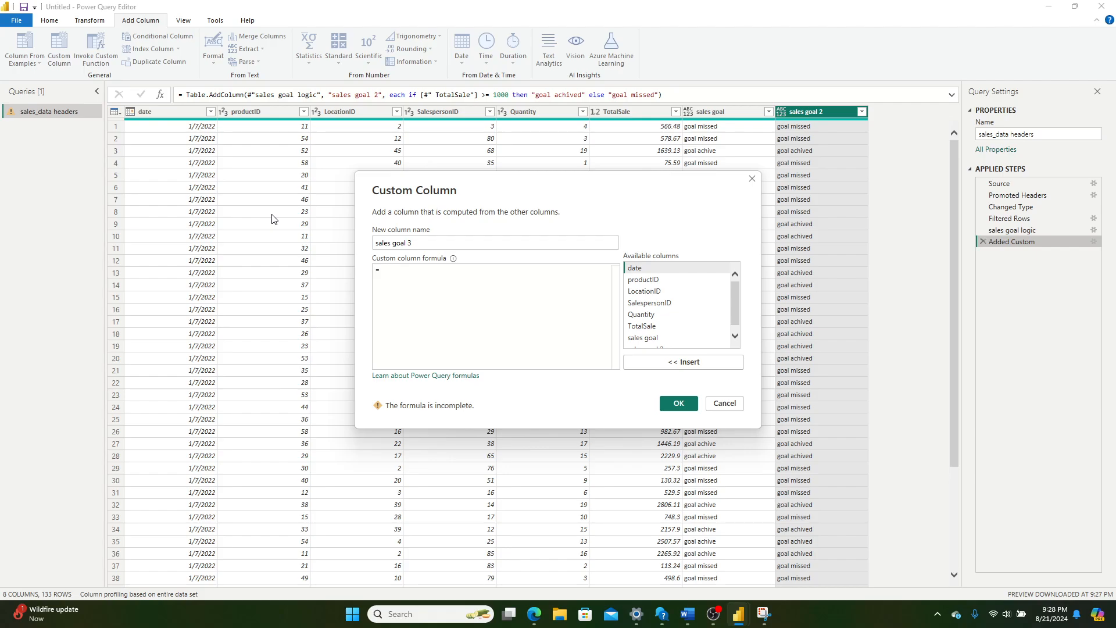
Step: Begin the sales goal 3 formula with the condition if [#" TotalSale"] >= 1000
type("if ")
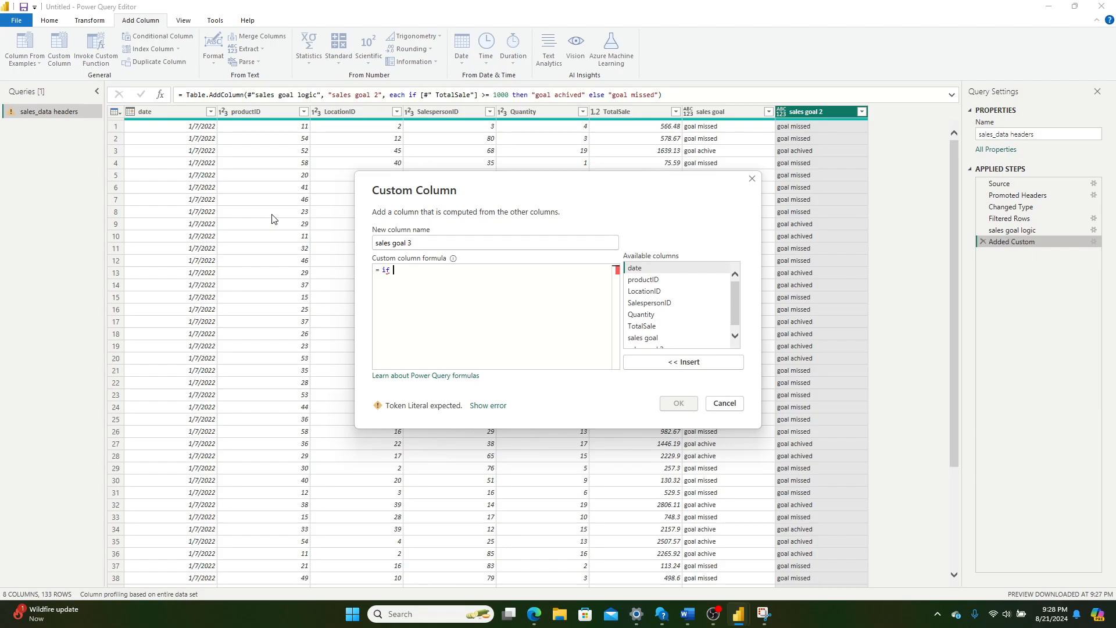
type("[")
type("#\" TotalSale\"] >")
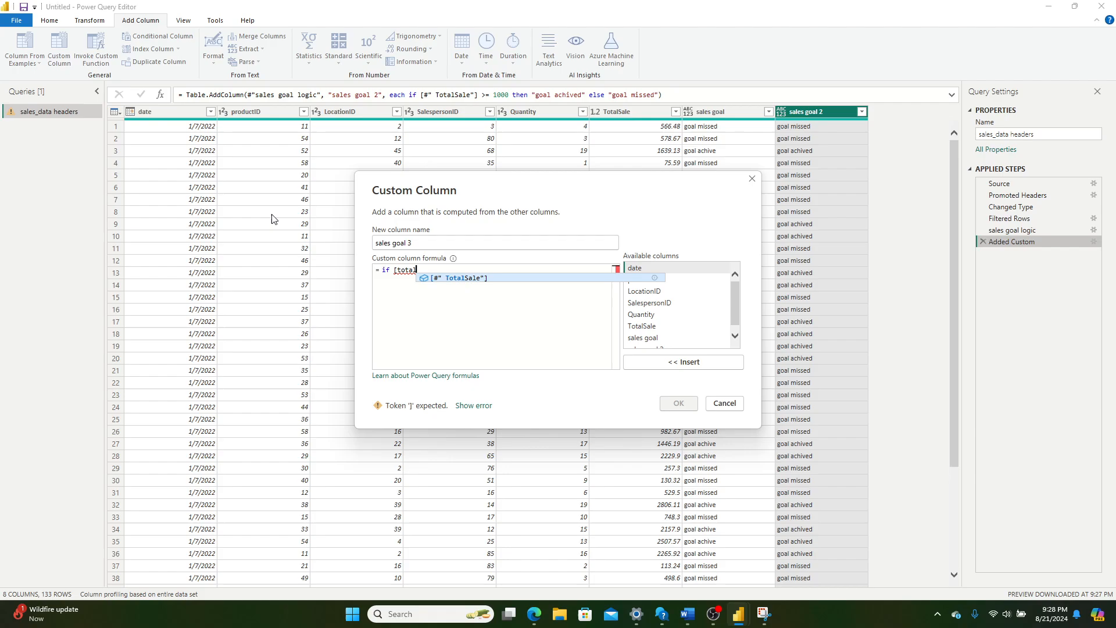
type("= 10")
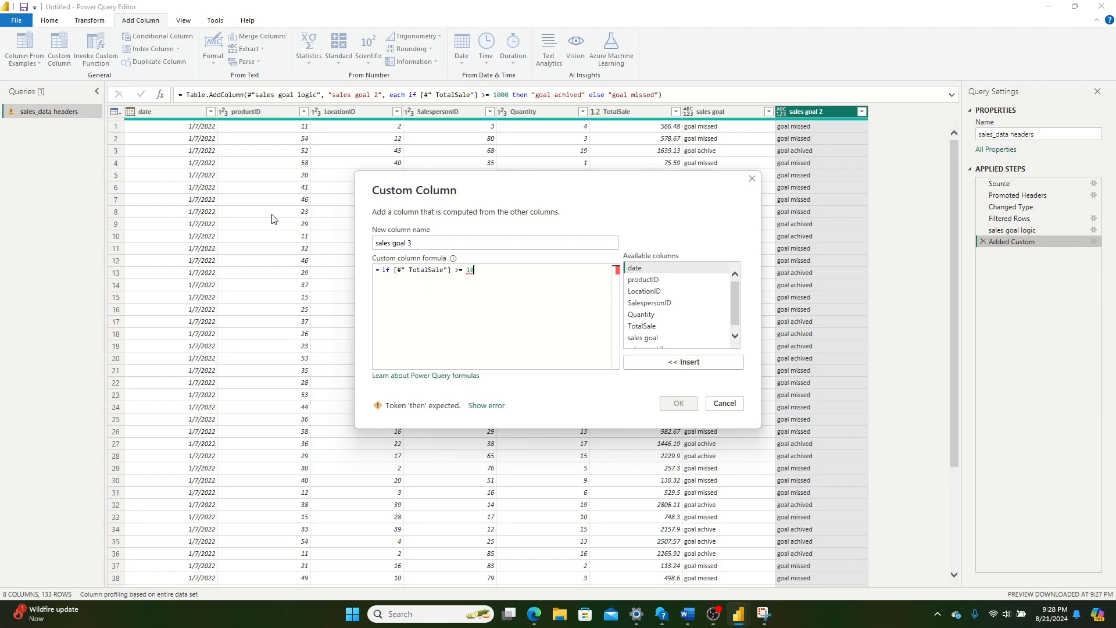
type("00 and product")
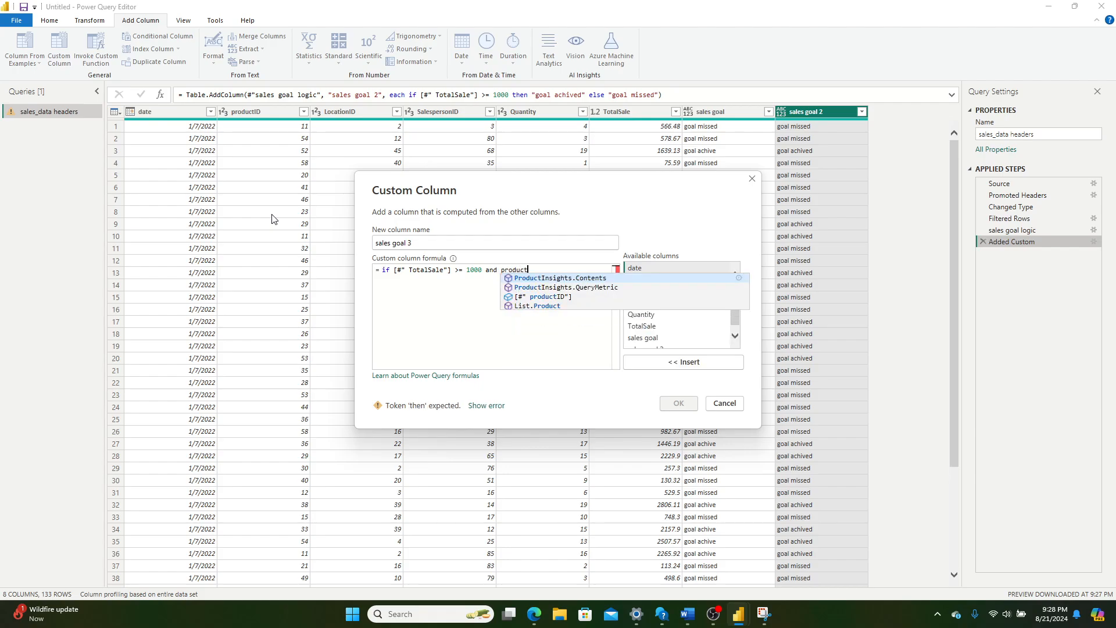
Step: Extend the if condition with and [#" productID"] = 10, and set its then output to "great sale"
key("Down")
key("Tab")
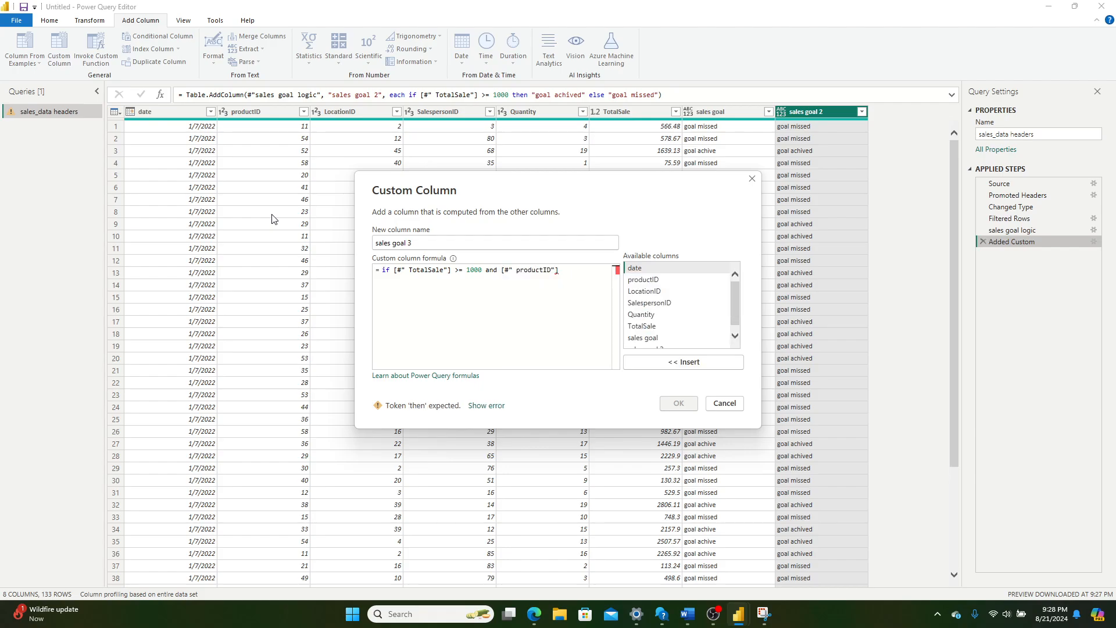
type("= 1")
type("0 then")
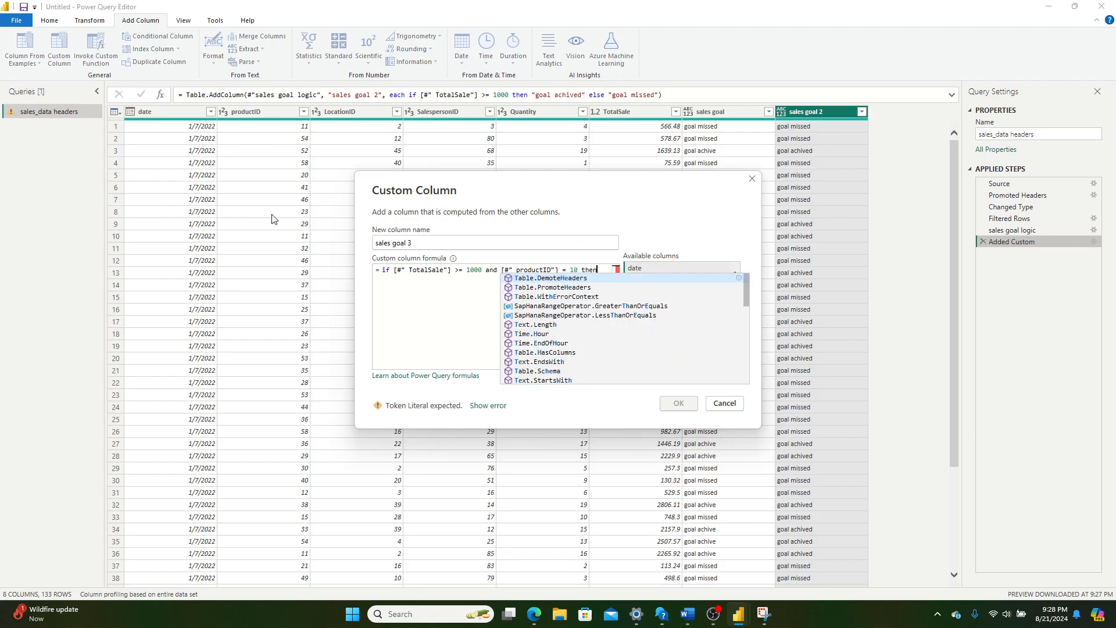
type(" \"great sal")
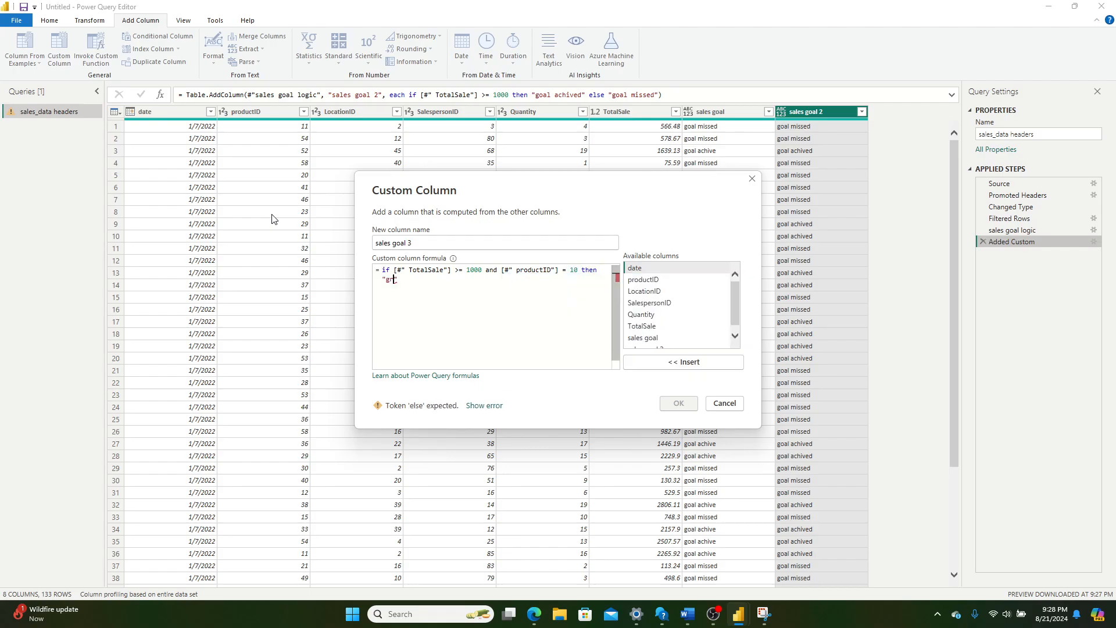
type("e")
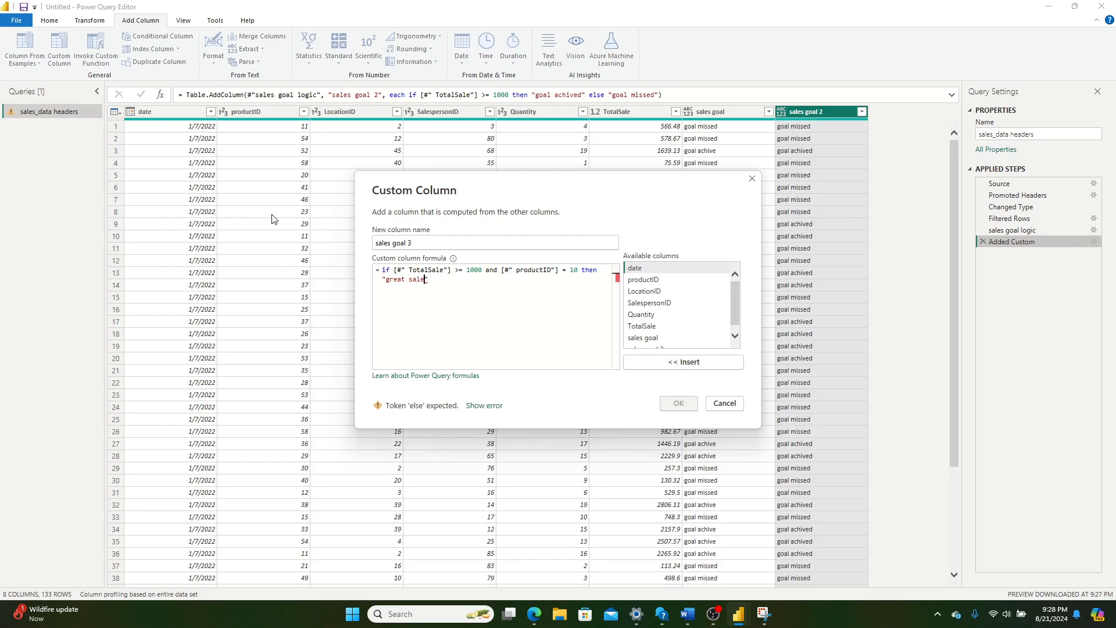
Step: Add an else if branch on a new line that returns "ok sale" when [#" TotalSale"] >= 1000
key("Return")
type("else if [#\" TotalSale\"] ")
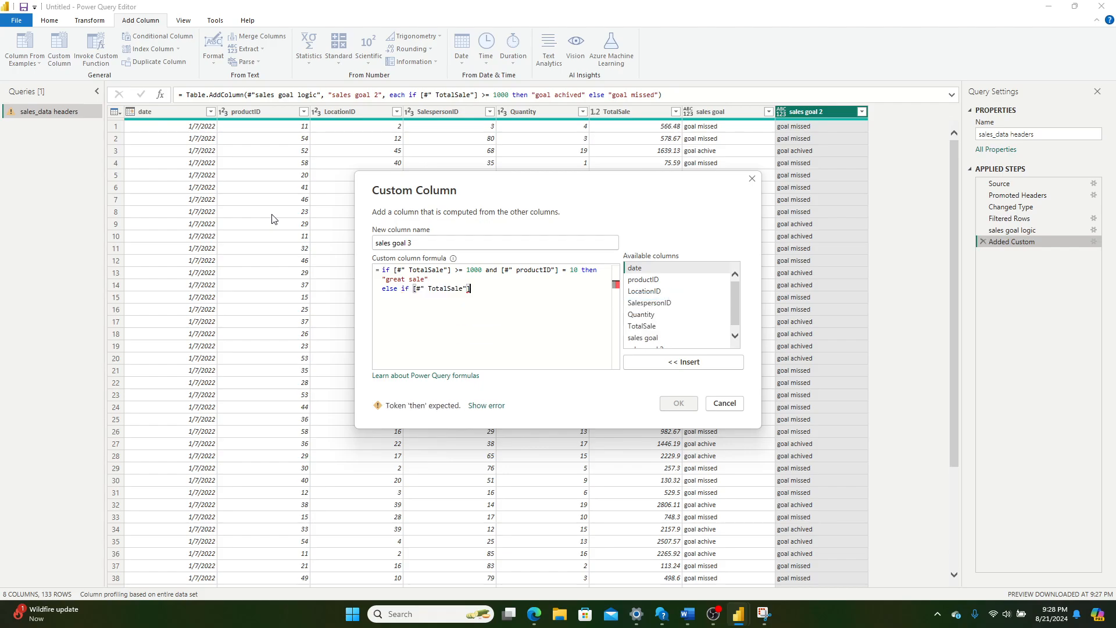
type(">= 1000 then ")
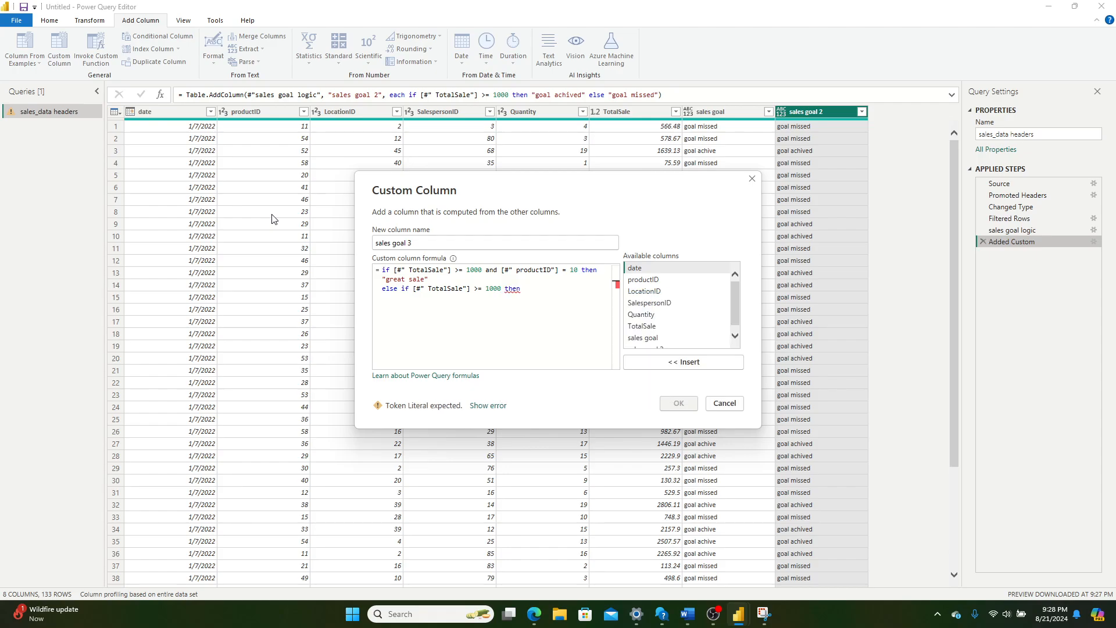
type("\"")
type("ok sale")
Step: Set the formula's final else output to "bad sale" and add the custom column
type("else \"b")
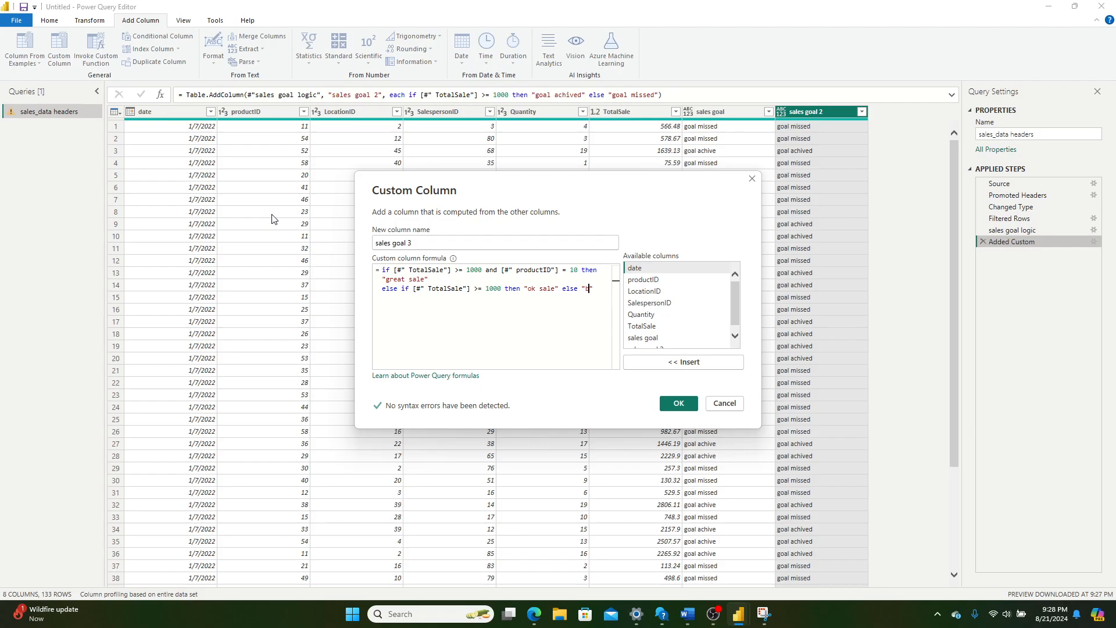
type("ad sale")
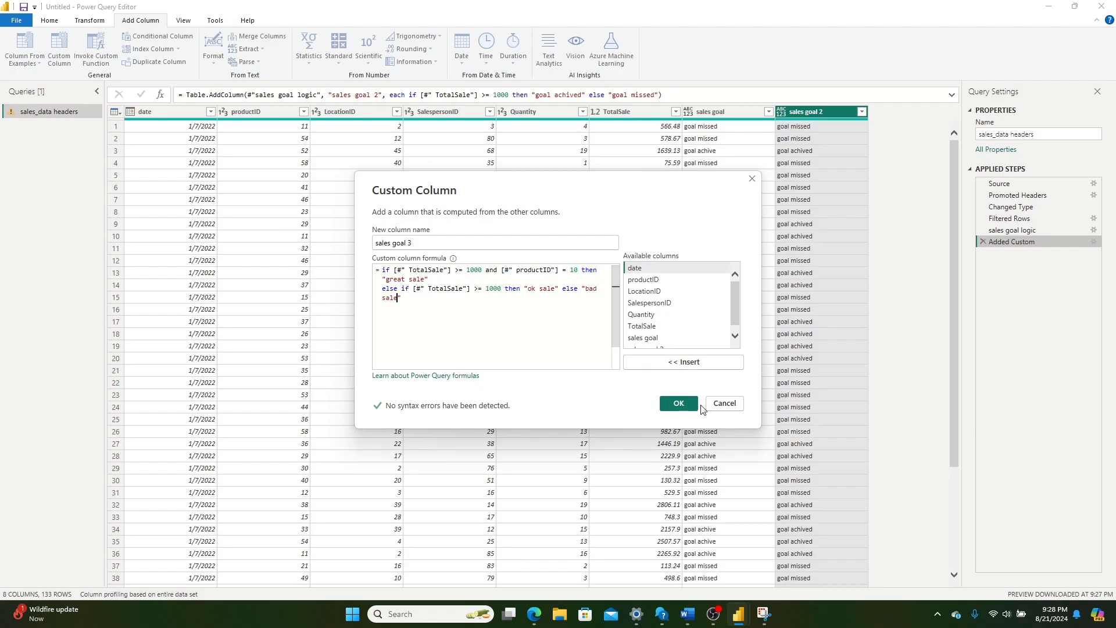
left_click(696, 405)
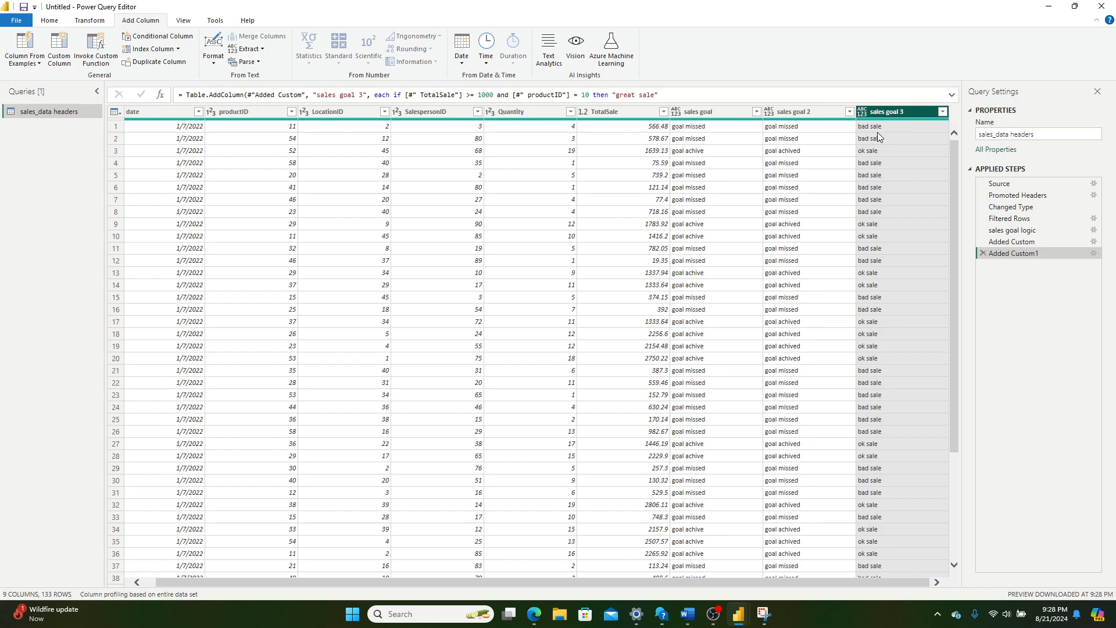
Step: Examine the sales goal 3 values and compare them with the outputs in the column's full, expanded formula
left_click(867, 153)
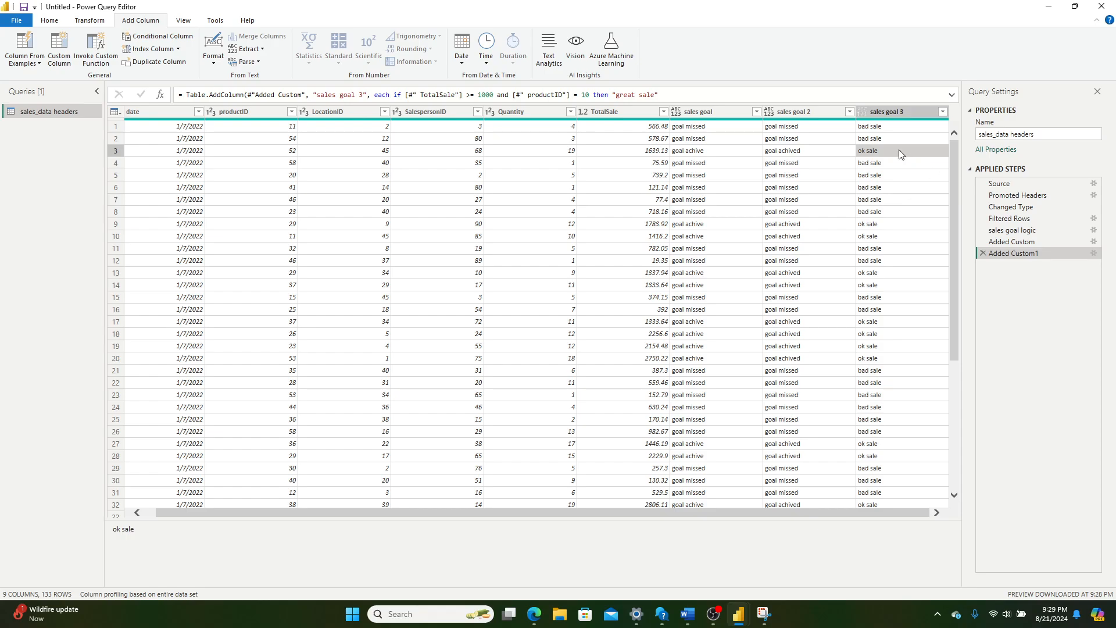
scroll(885, 285, "down", 1)
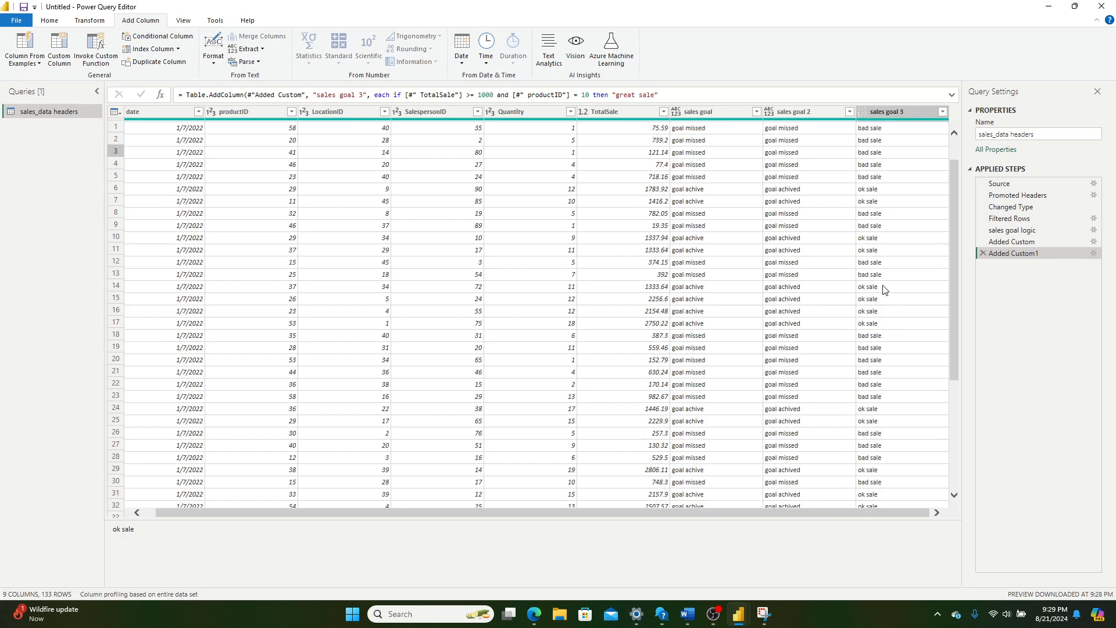
scroll(881, 303, "up", 1)
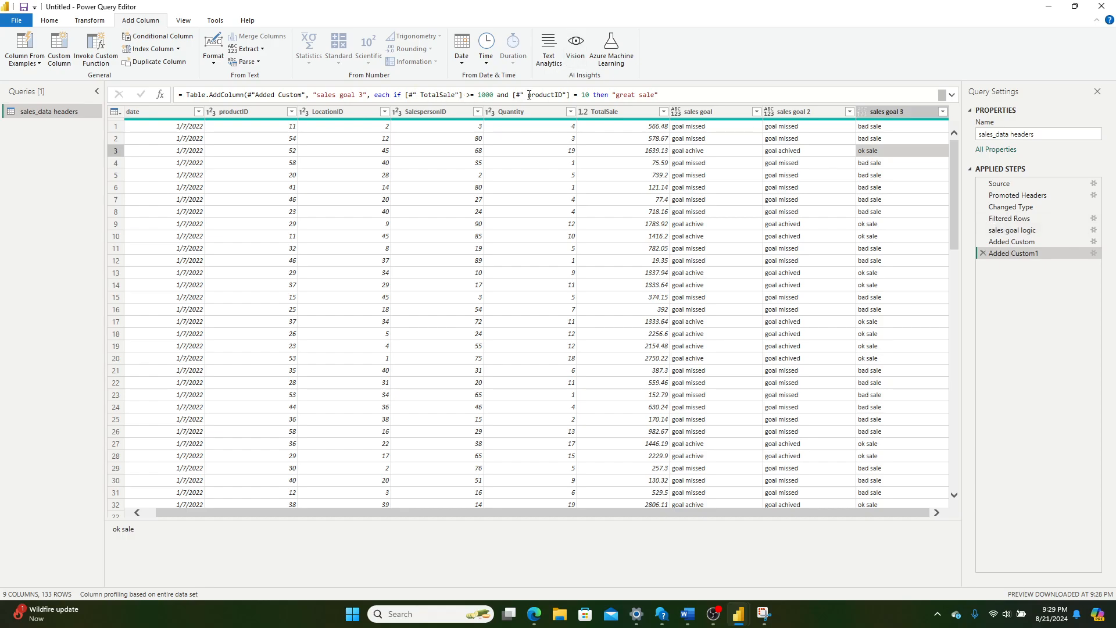
left_click_drag(616, 95, 642, 96)
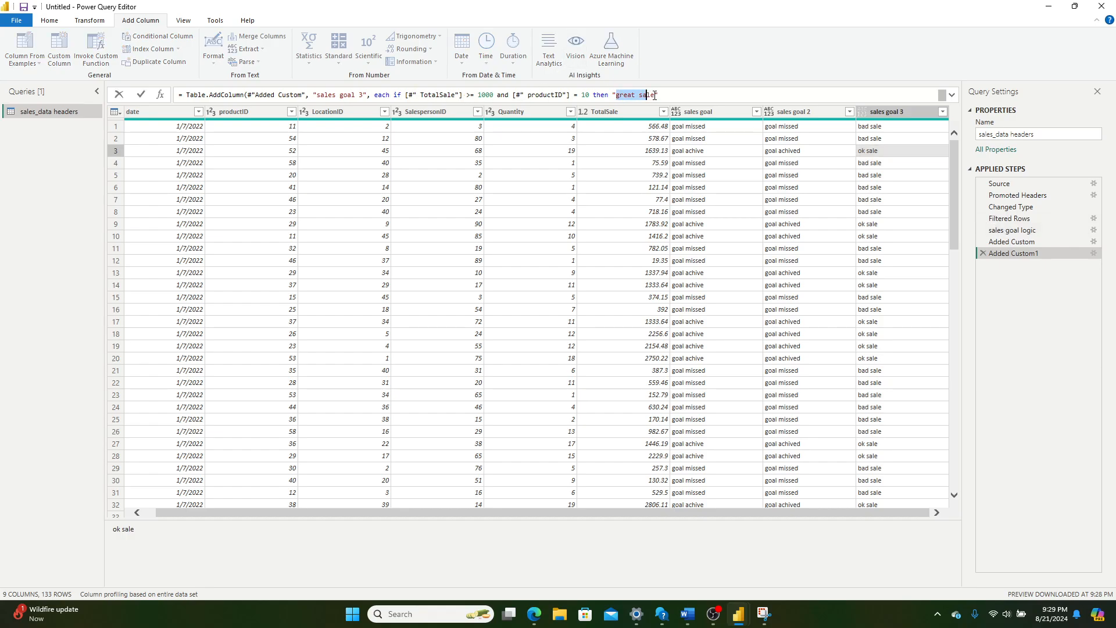
left_click(952, 94)
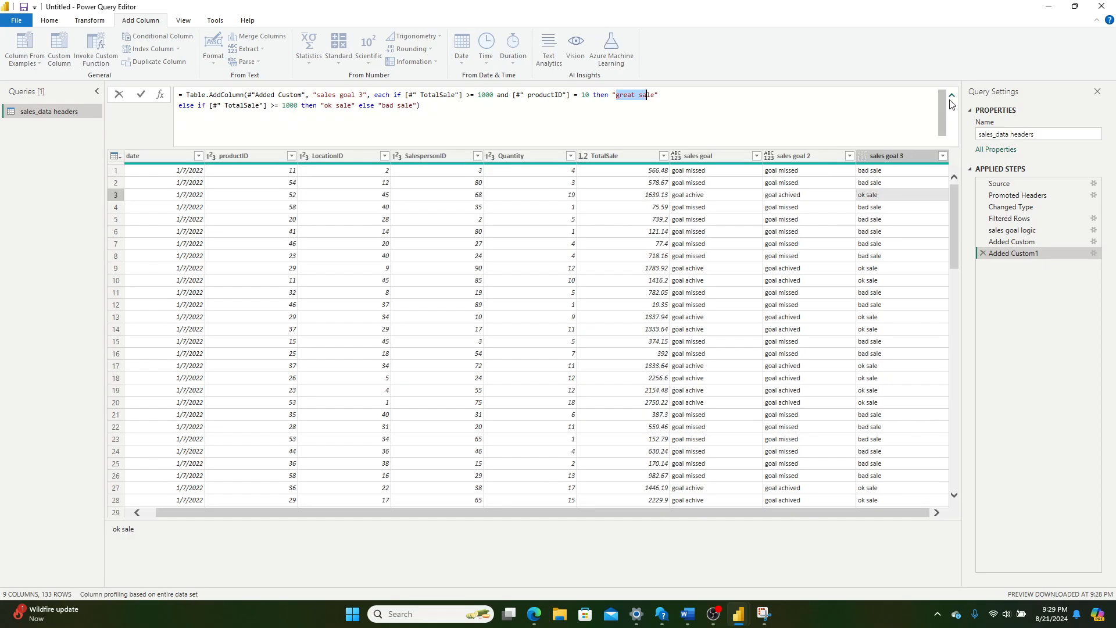
left_click(566, 96)
left_click_drag(617, 96, 655, 95)
left_click_drag(324, 106, 337, 106)
left_click(392, 109)
Step: Reopen the sales goal 3 column's settings and replace the and operator in its if condition with or
double_click(1026, 259)
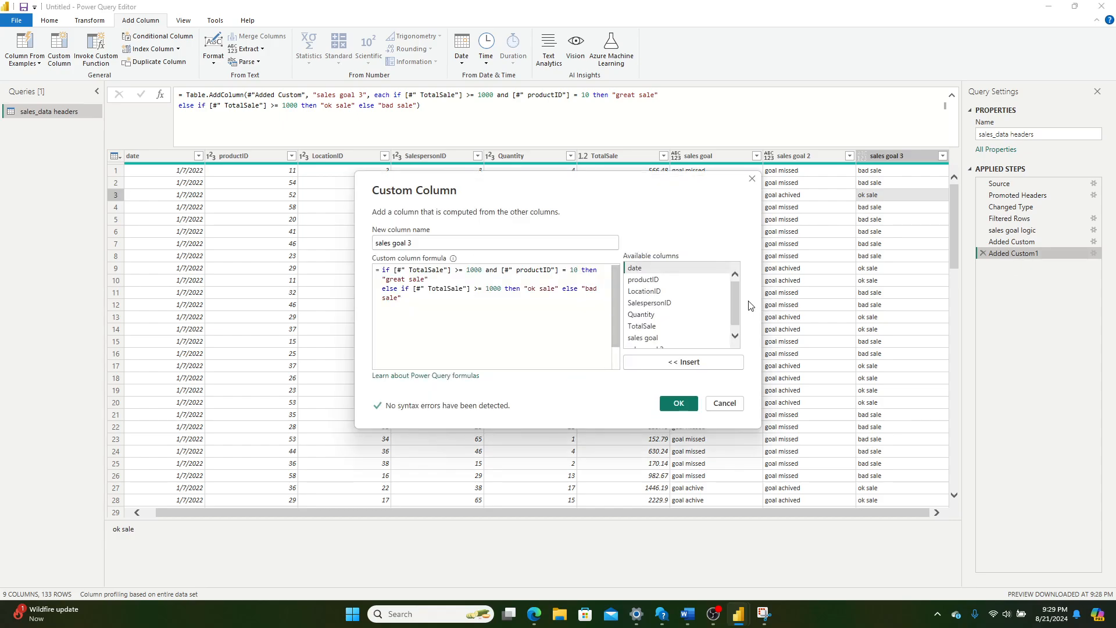
right_click(496, 271)
mouse_move(497, 270)
left_mouse_down()
mouse_move(486, 269)
mouse_move(498, 274)
left_mouse_up()
key("BackSpace")
key("BackSpace")
key("BackSpace")
type("or")
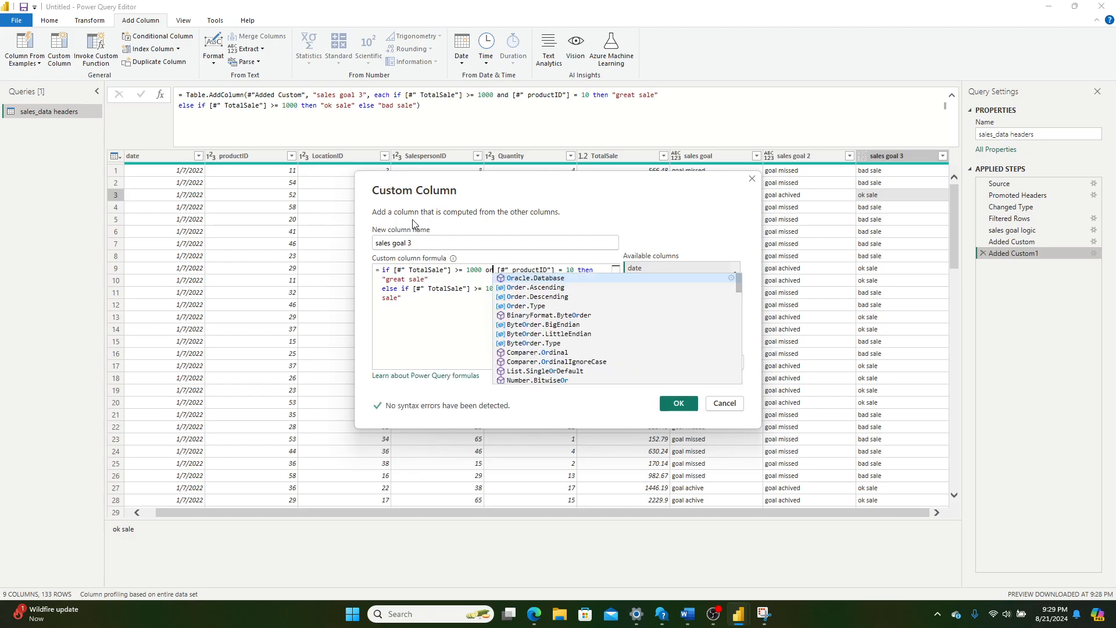
Step: Review the edited formula's or condition, its else if branch and the 1000 thresholds used in both
left_click(434, 303)
left_click(434, 272)
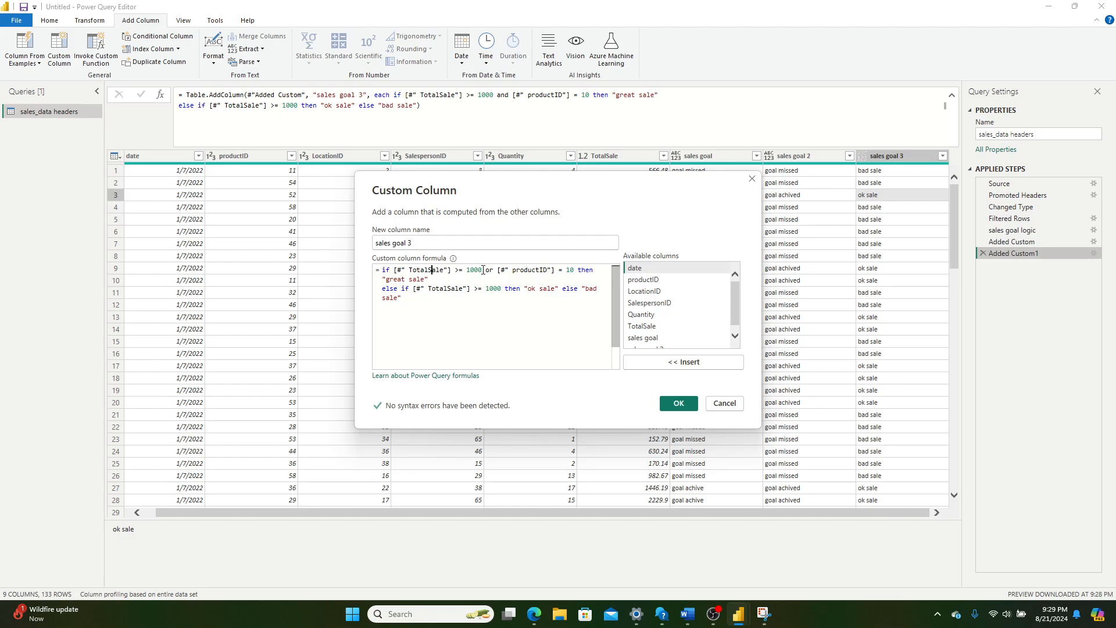
left_click(491, 271)
left_click(551, 273)
left_click(434, 282)
left_click(442, 297)
left_click_drag(556, 289, 534, 291)
left_click(601, 289)
left_click_drag(394, 271, 488, 270)
left_click(495, 279)
left_click_drag(386, 288, 555, 289)
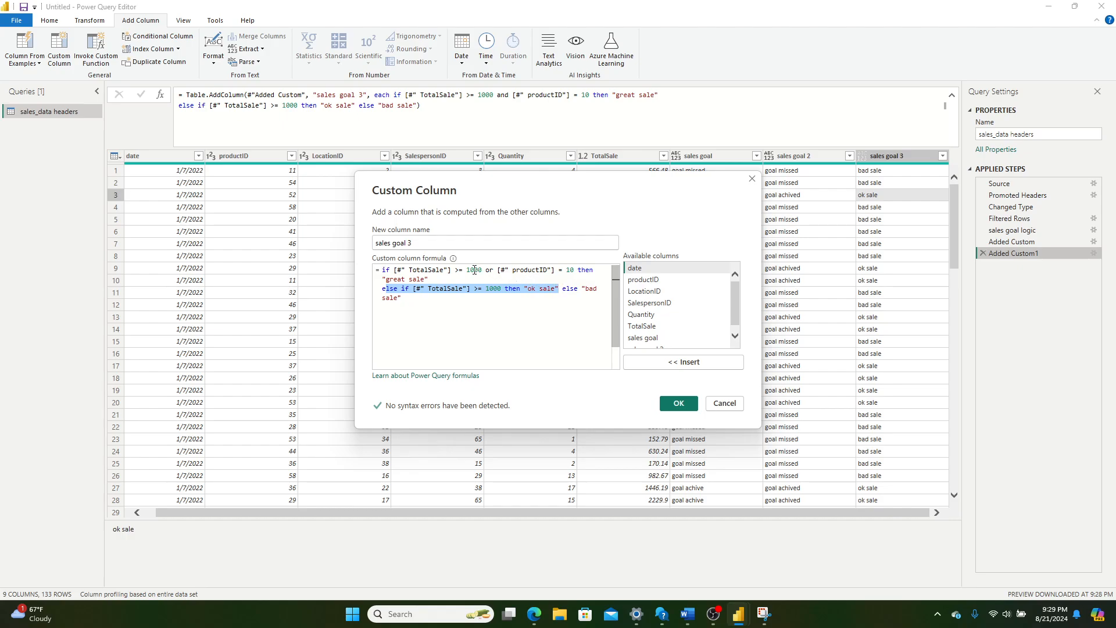
left_click(500, 288)
left_click(482, 269)
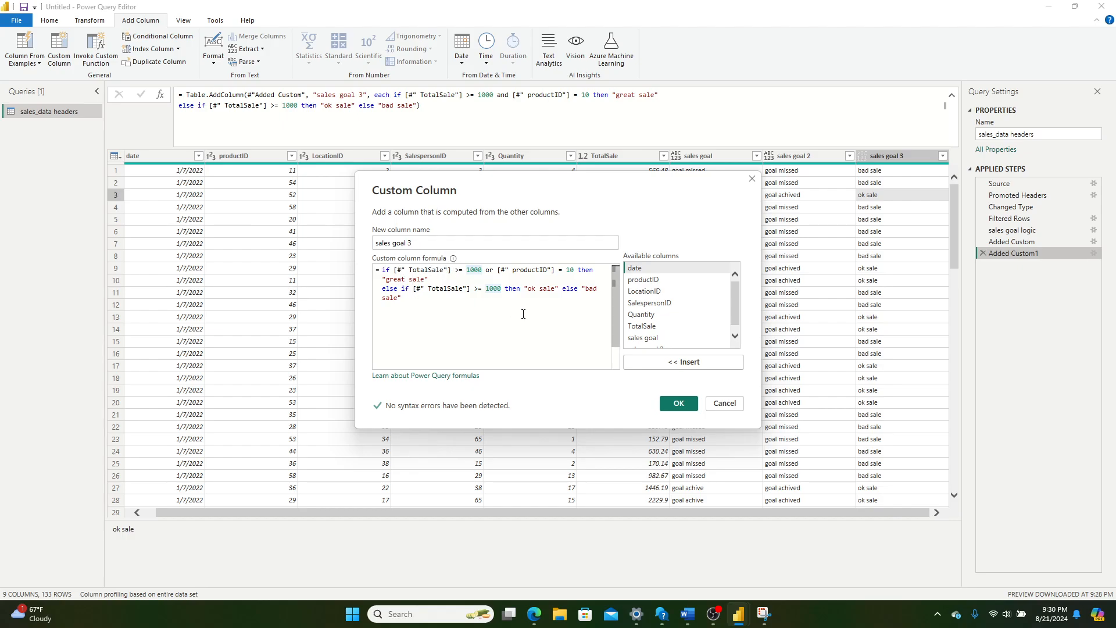
Step: Apply the edited formula and filter the sales goal 3 column with all of its values kept selected
left_click(679, 405)
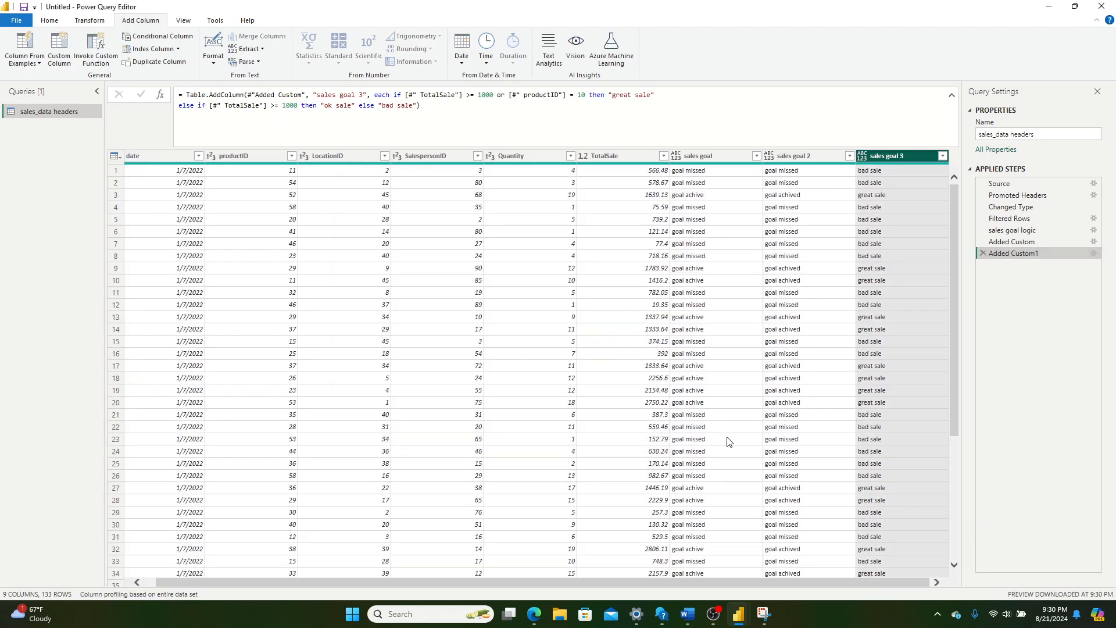
left_click(941, 156)
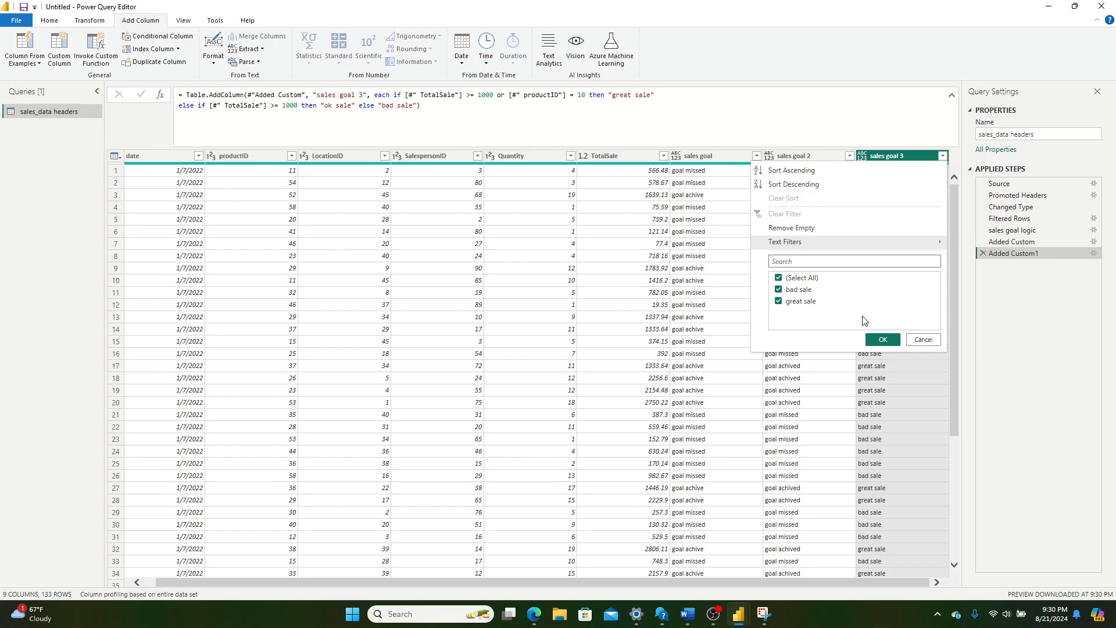
left_click(875, 337)
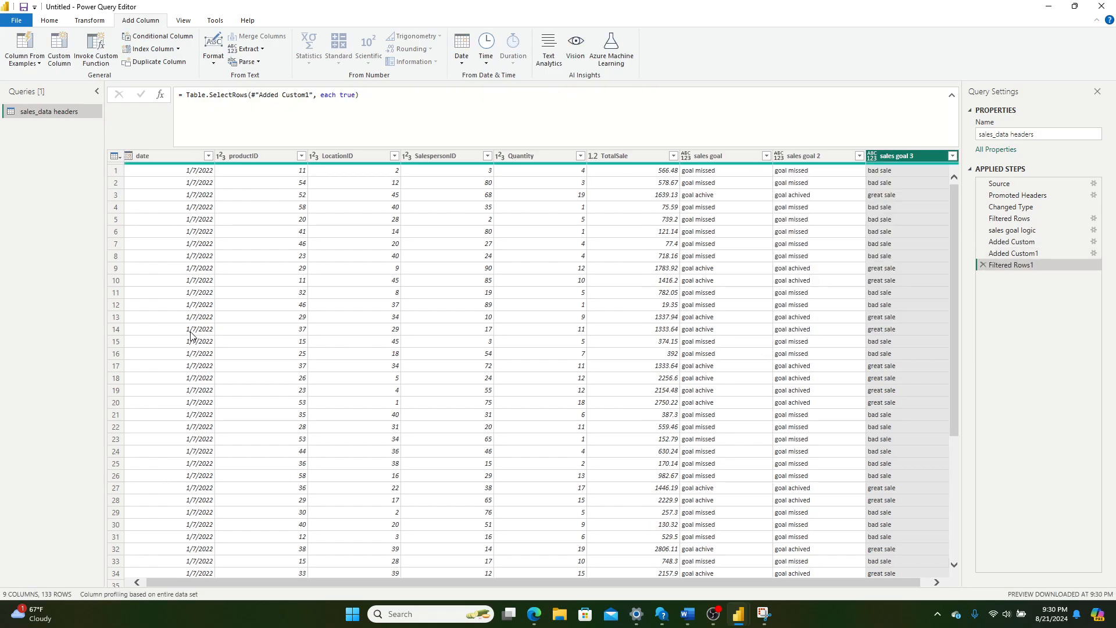